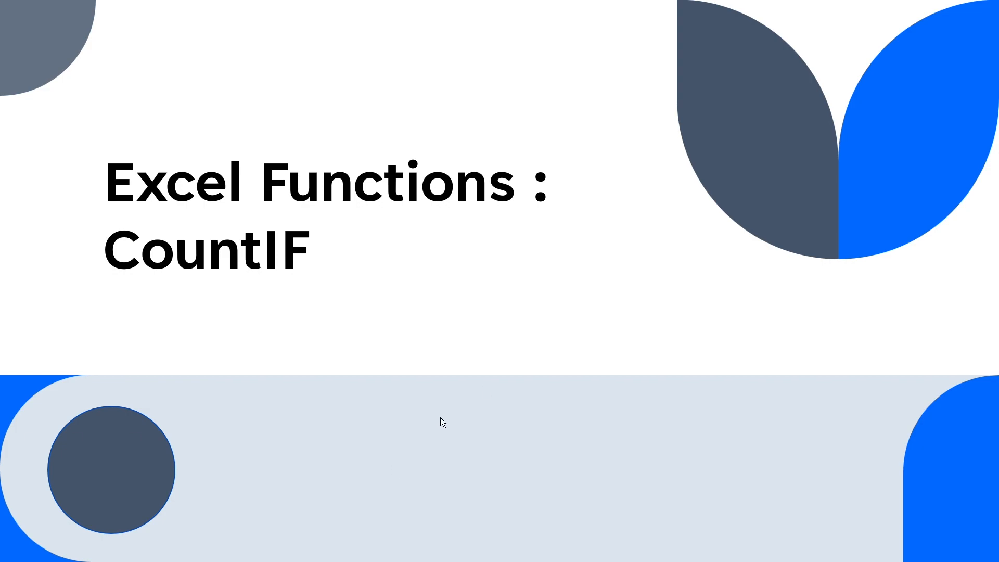
pyautogui.click(409, 309)
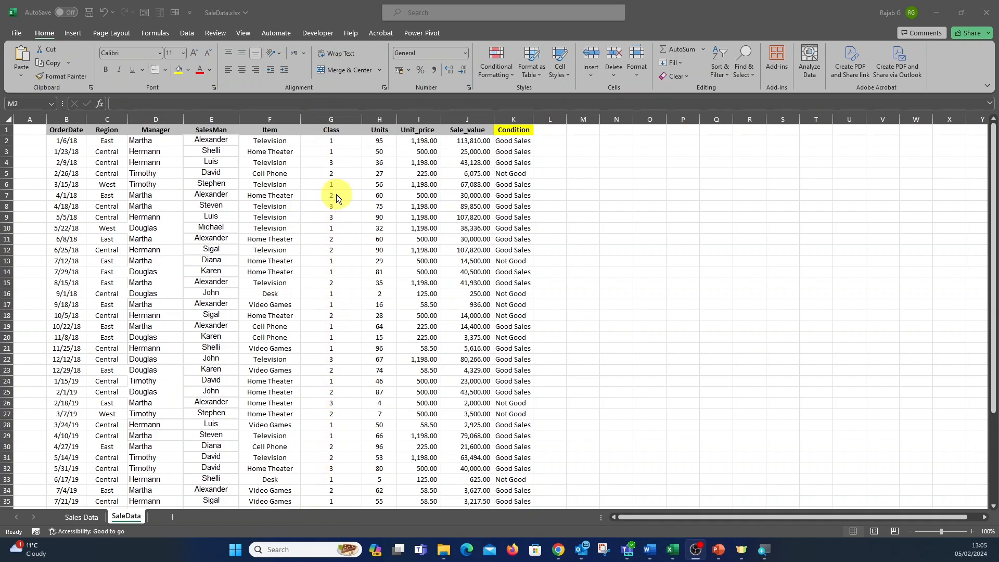
# Step: Enter the label "Class 1" in cell M2 beside the sales table
pyautogui.click(582, 138)
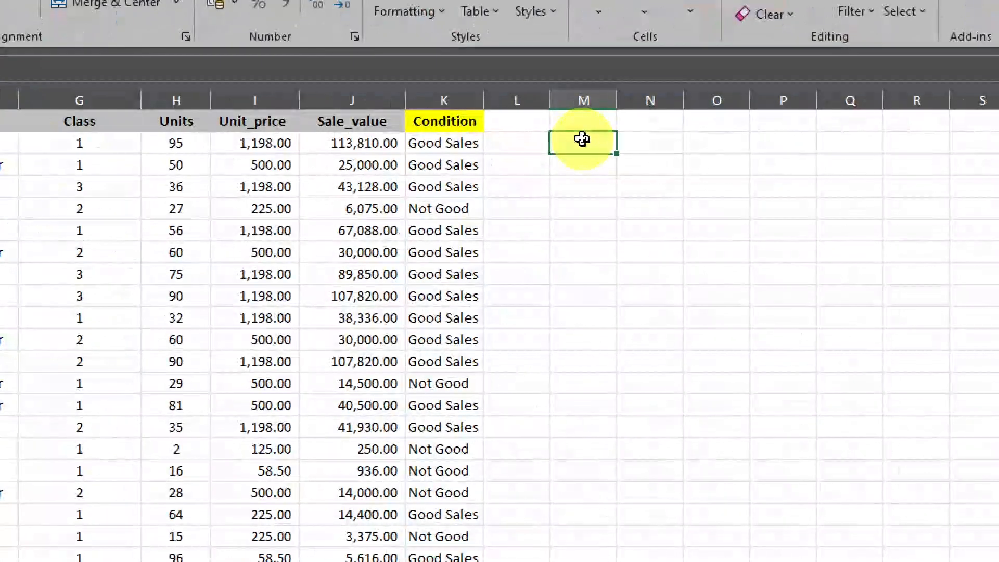
pyautogui.write('Class')
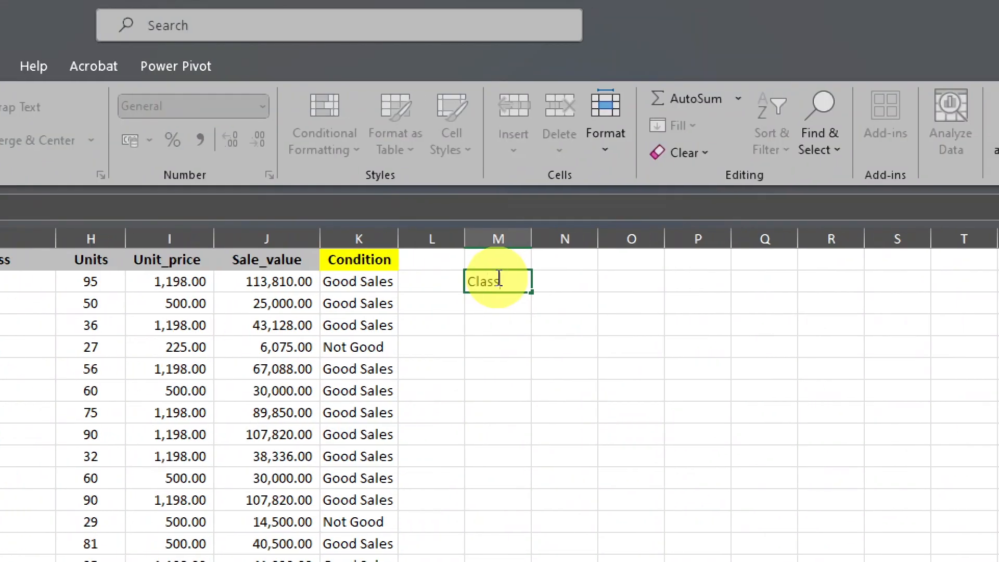
pyautogui.write('1')
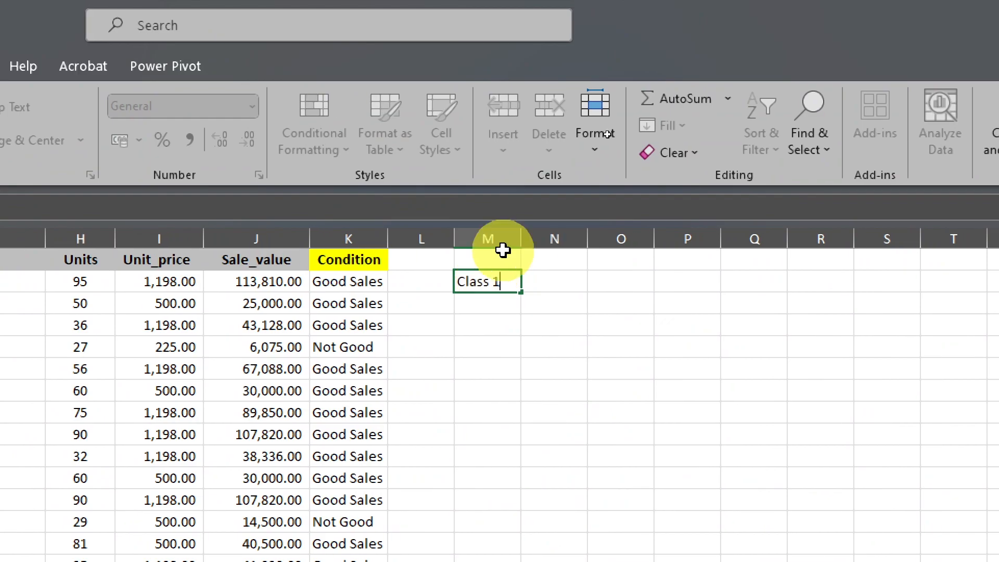
# Step: Count the Class 1 rows in cell N2 with the formula =countif(G2:G35,1)
pyautogui.click(541, 284)
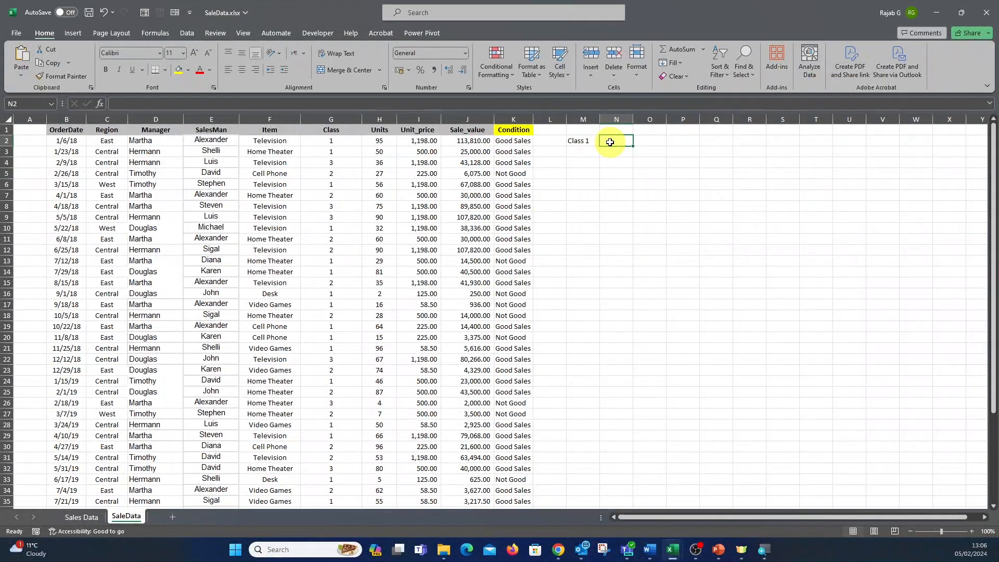
pyautogui.write('=cou')
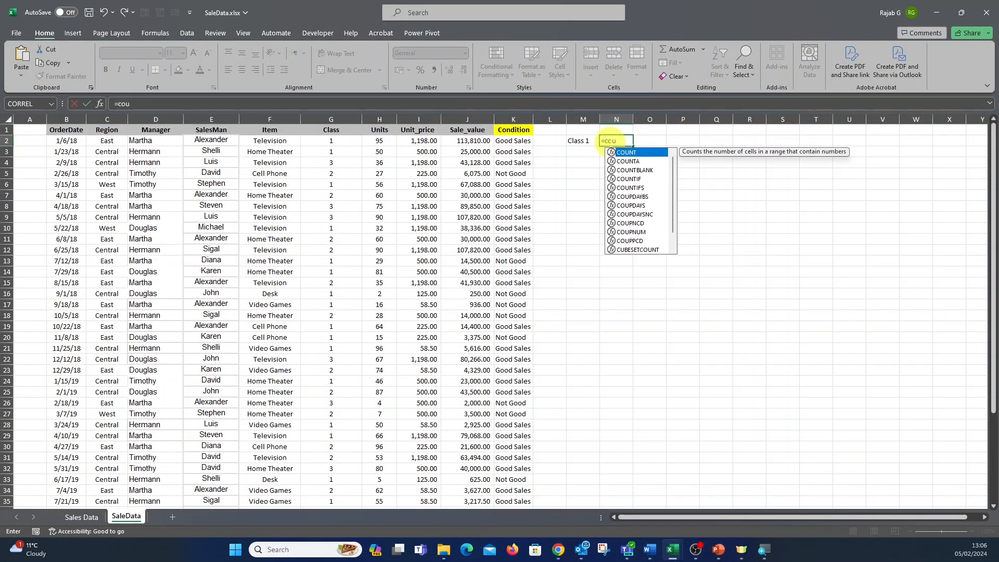
pyautogui.write('ntif')
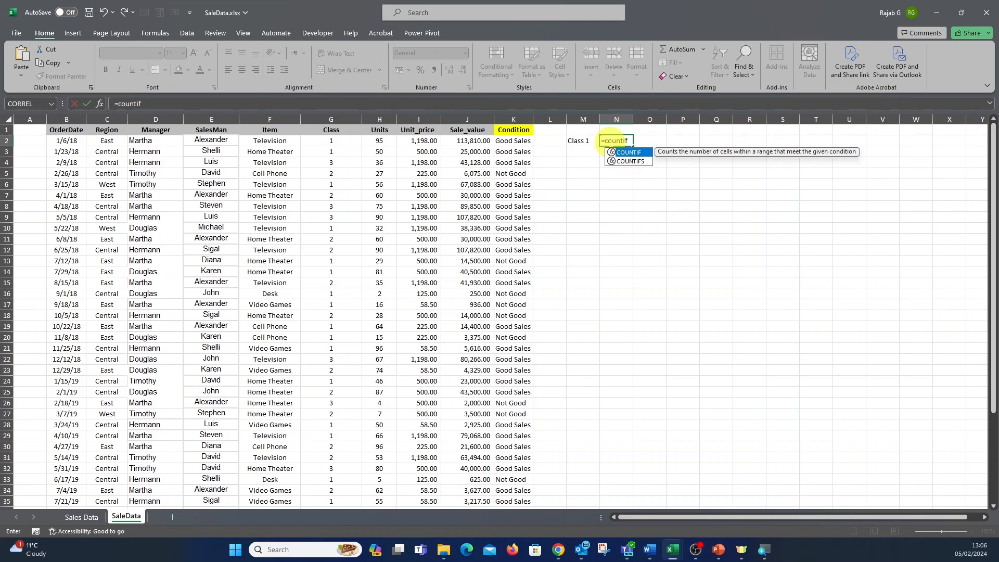
pyautogui.write('(')
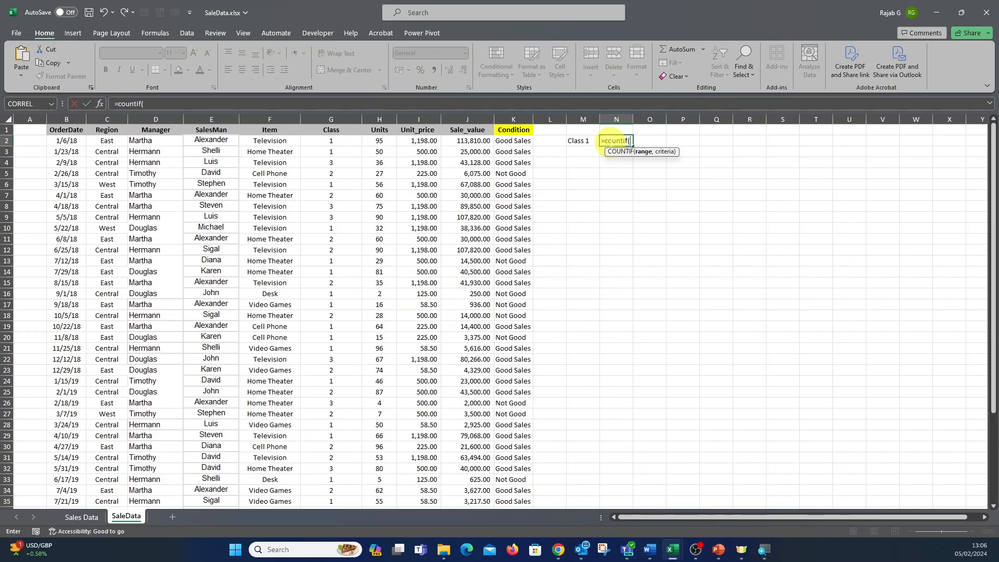
pyautogui.click(338, 142)
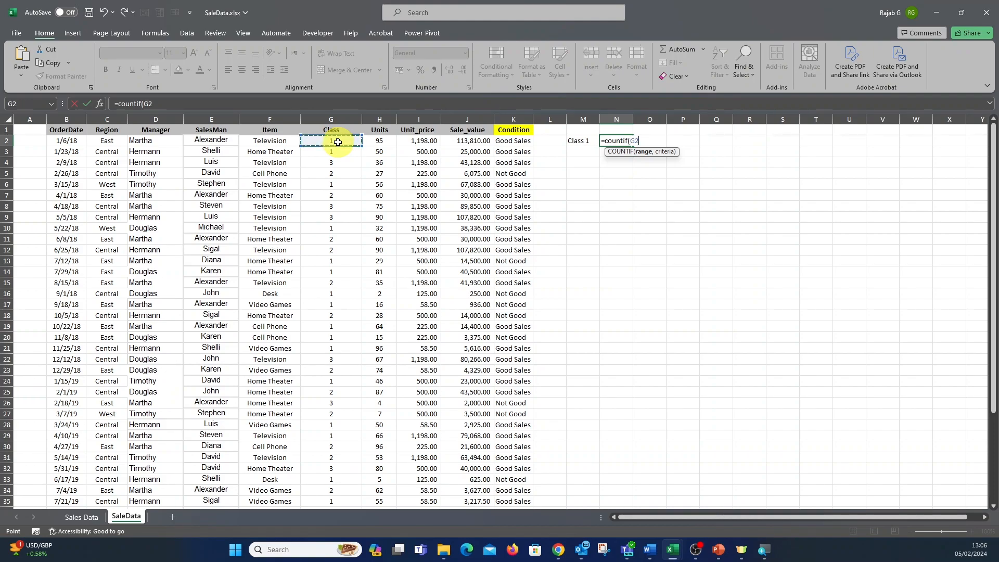
pyautogui.press('F8')
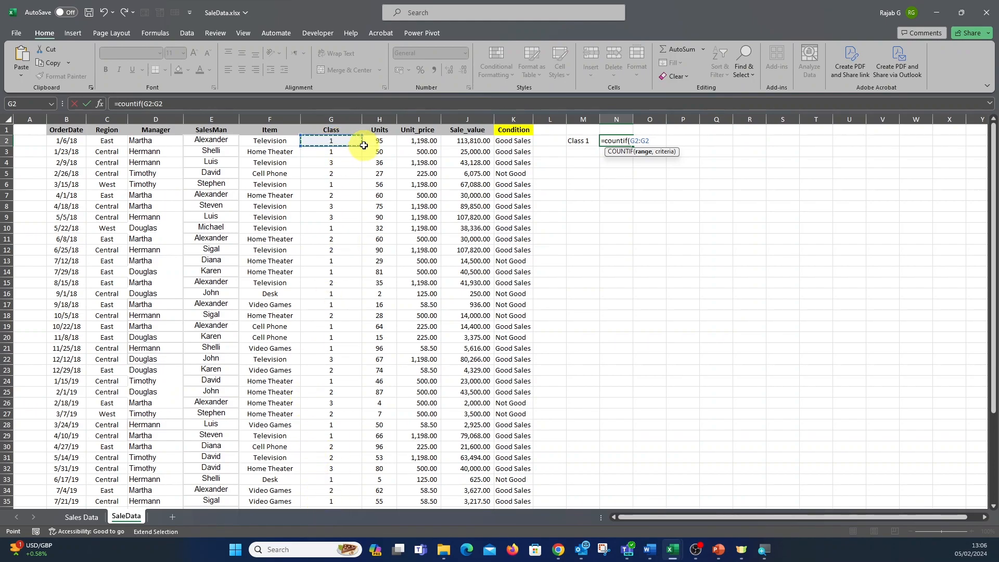
pyautogui.moveTo(361, 144); pyautogui.dragTo(335, 477)
pyautogui.scroll(1, 602, 339)
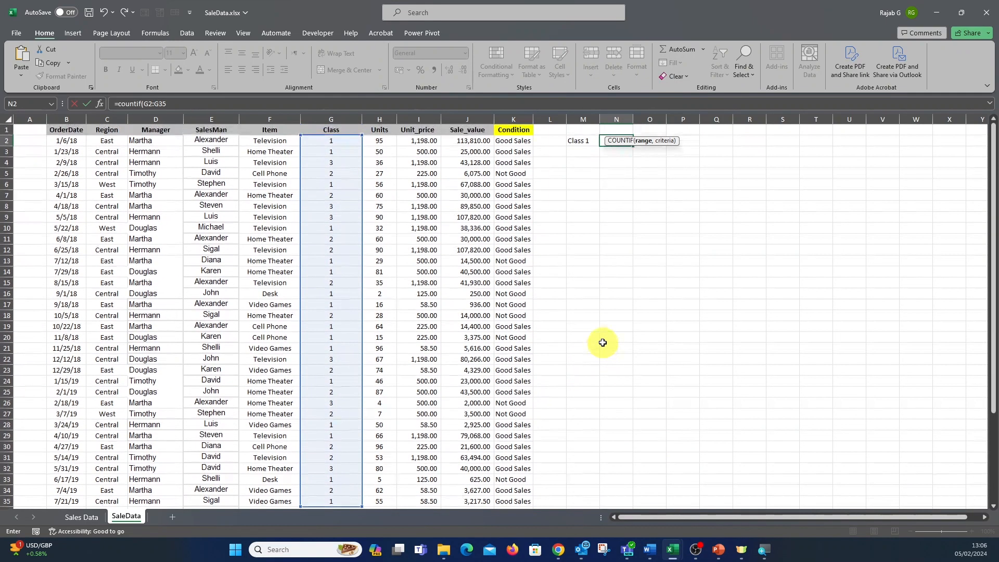
pyautogui.write(',1')
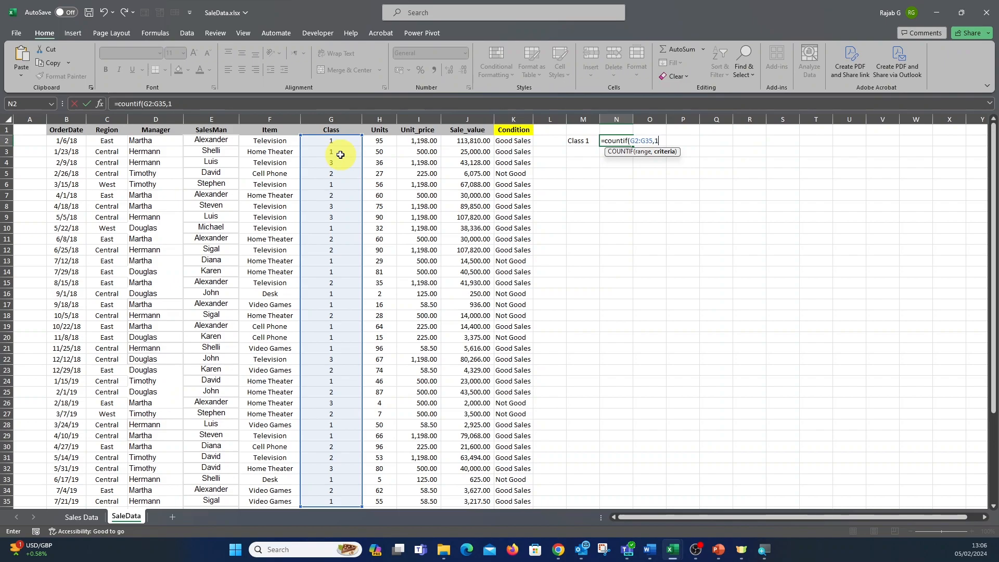
pyautogui.write(')')
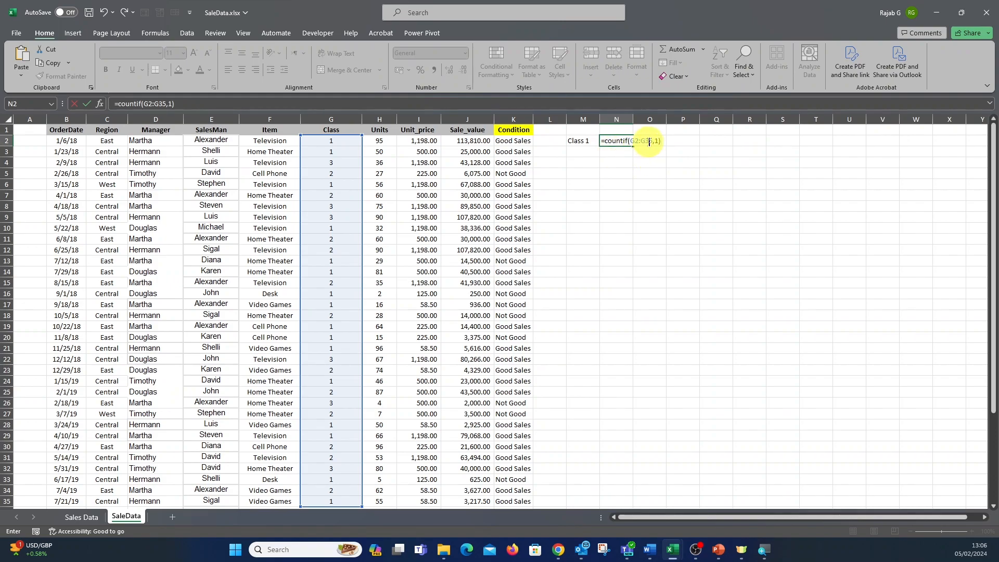
pyautogui.press('Return')
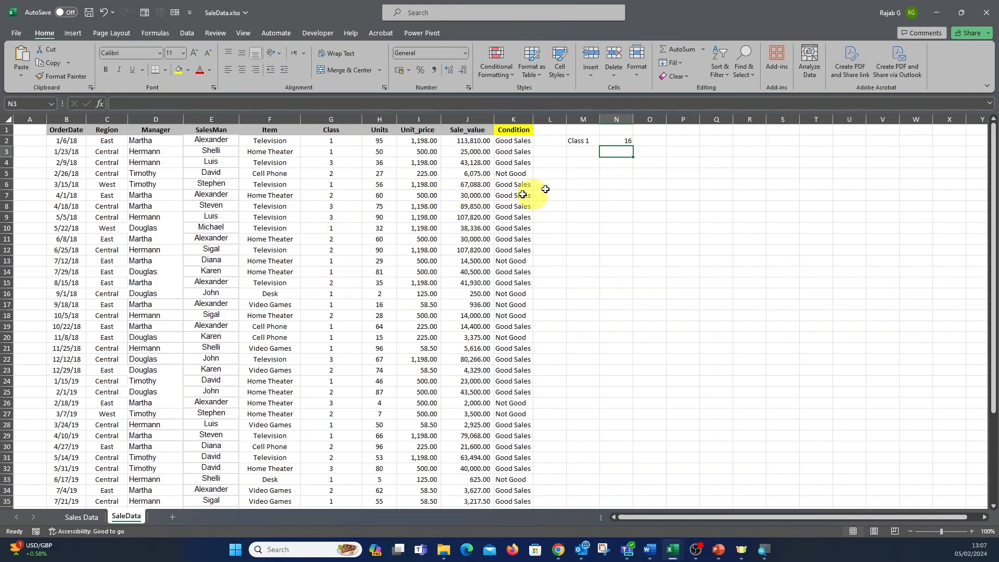
# Step: Enter the label "Class2" in cell M3 below the Class 1 label
pyautogui.click(571, 151)
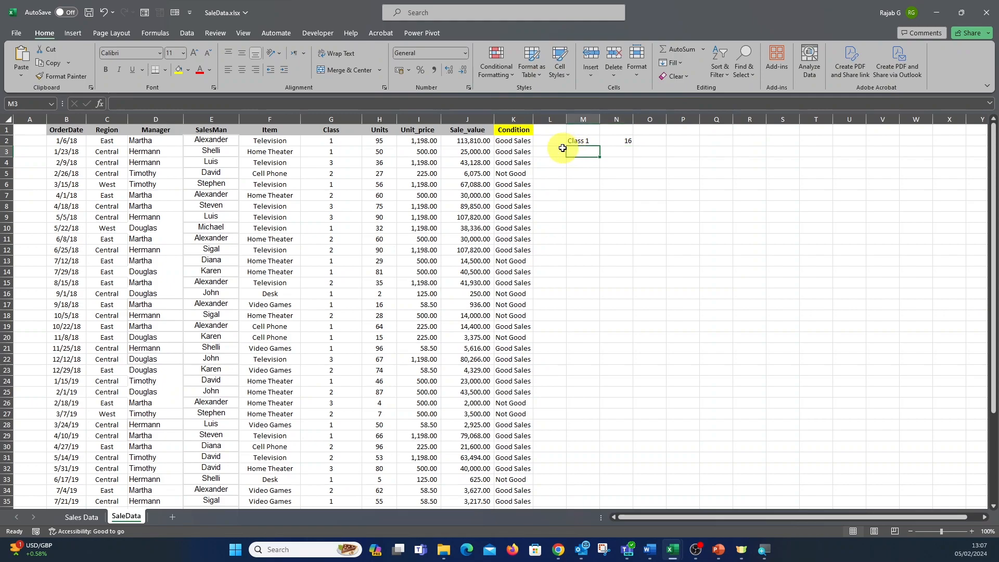
pyautogui.write('Class 1')
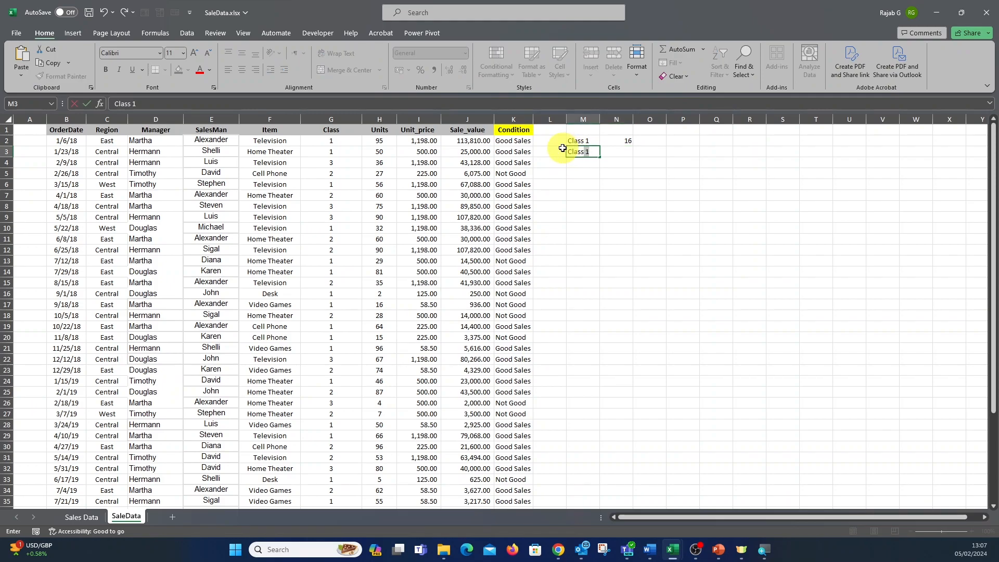
pyautogui.press('BackSpace')
pyautogui.press('BackSpace')
pyautogui.write('2')
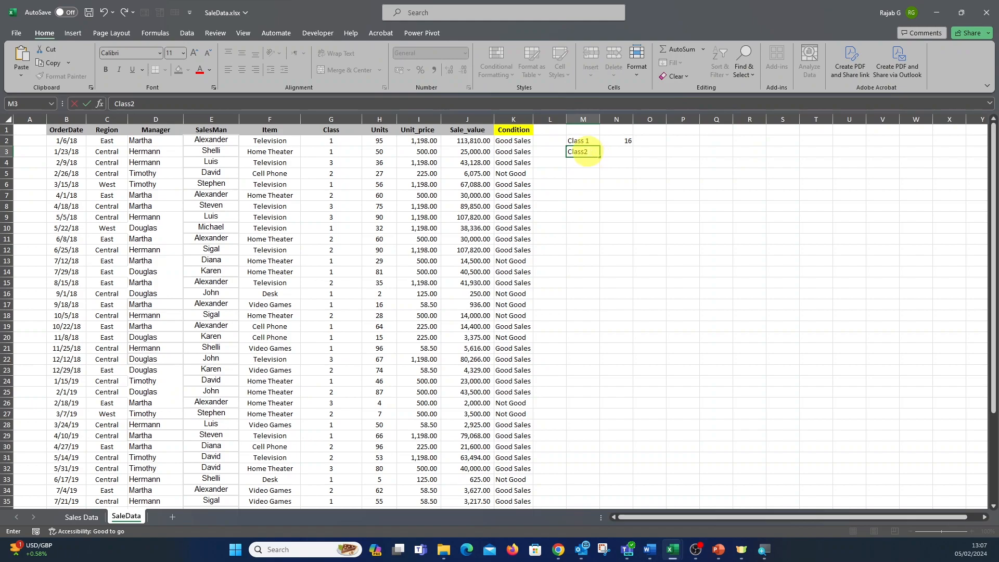
# Step: Count the class 2 rows in cell N3 with the formula =countif(G2:G35,2)
pyautogui.click(619, 150)
pyautogui.write('=countif')
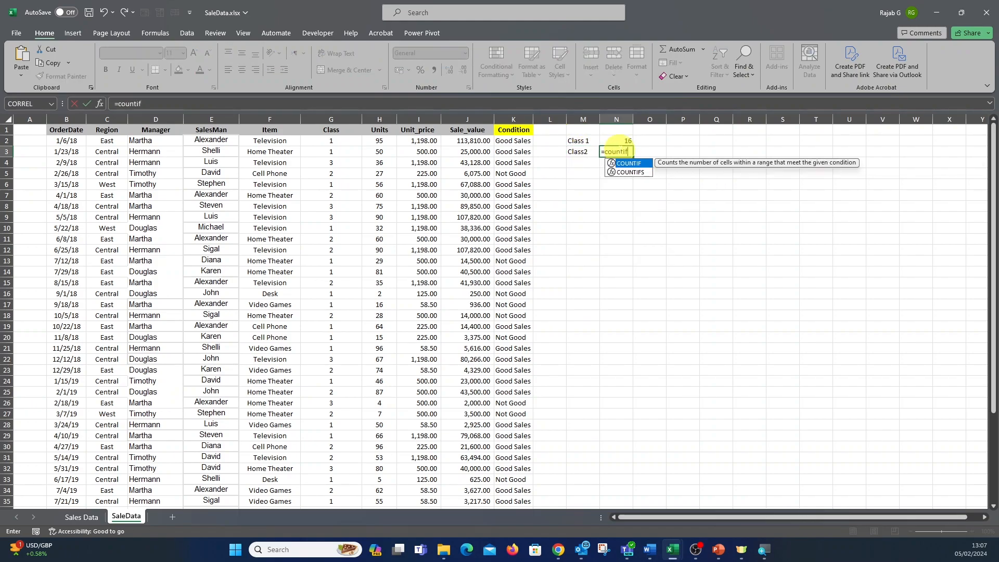
pyautogui.write('(')
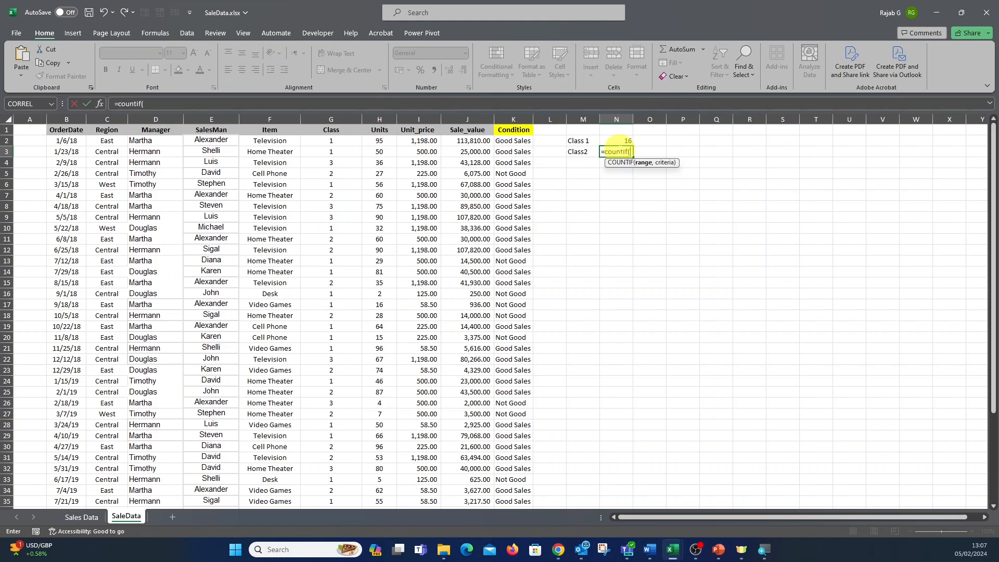
pyautogui.write('G3')
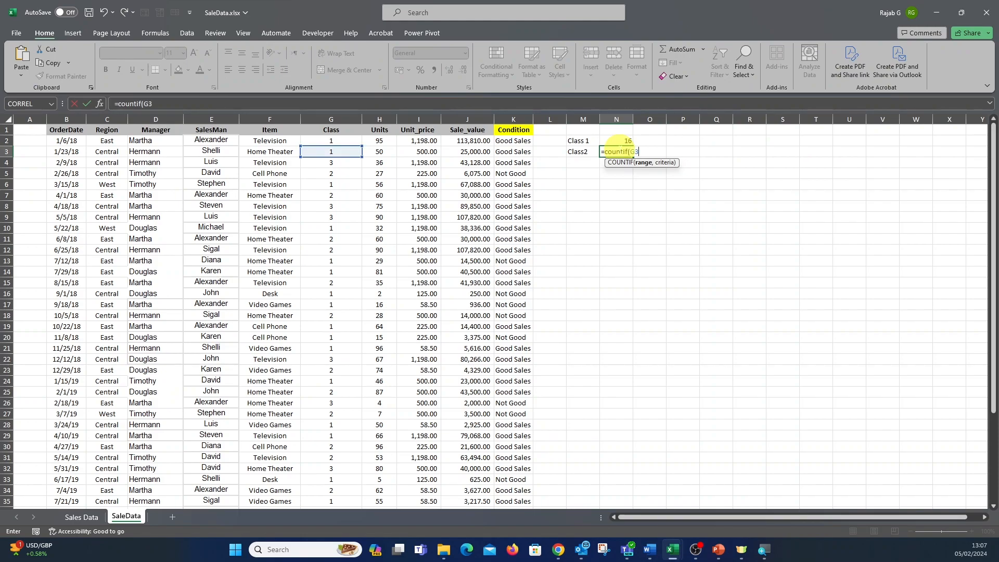
pyautogui.press('BackSpace')
pyautogui.write('2')
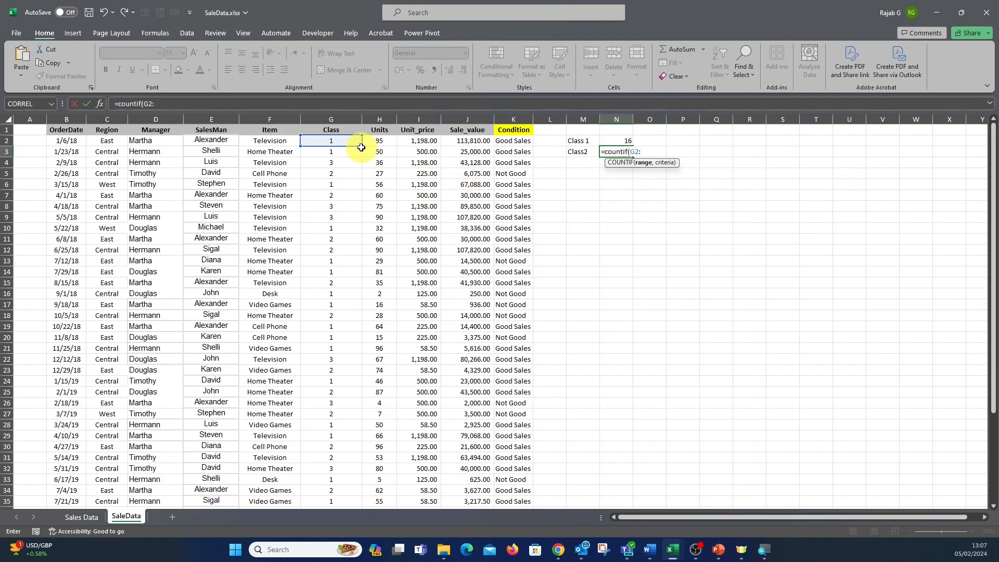
pyautogui.write(':')
pyautogui.moveTo(361, 146); pyautogui.dragTo(355, 504)
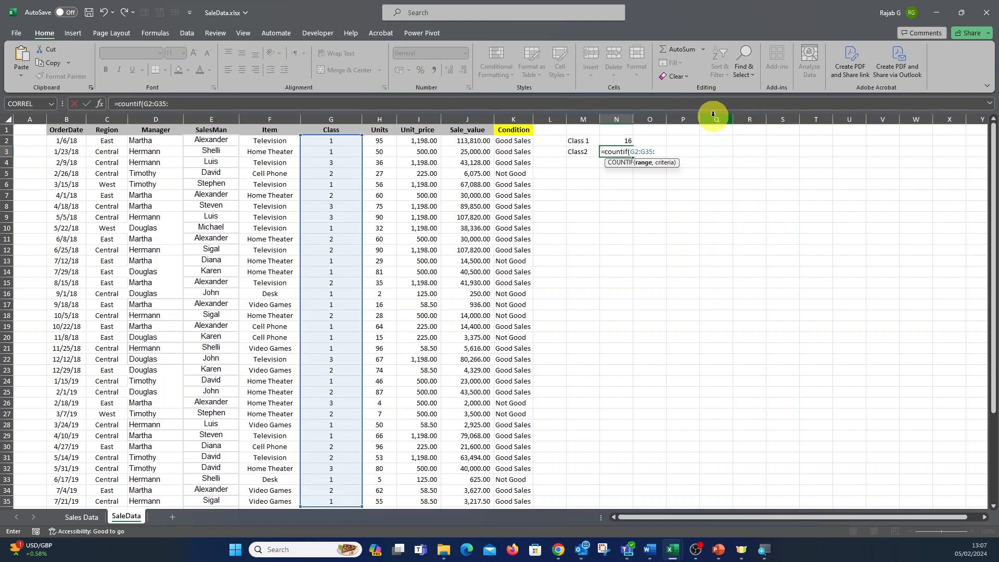
pyautogui.write(',2)')
pyautogui.press('Return')
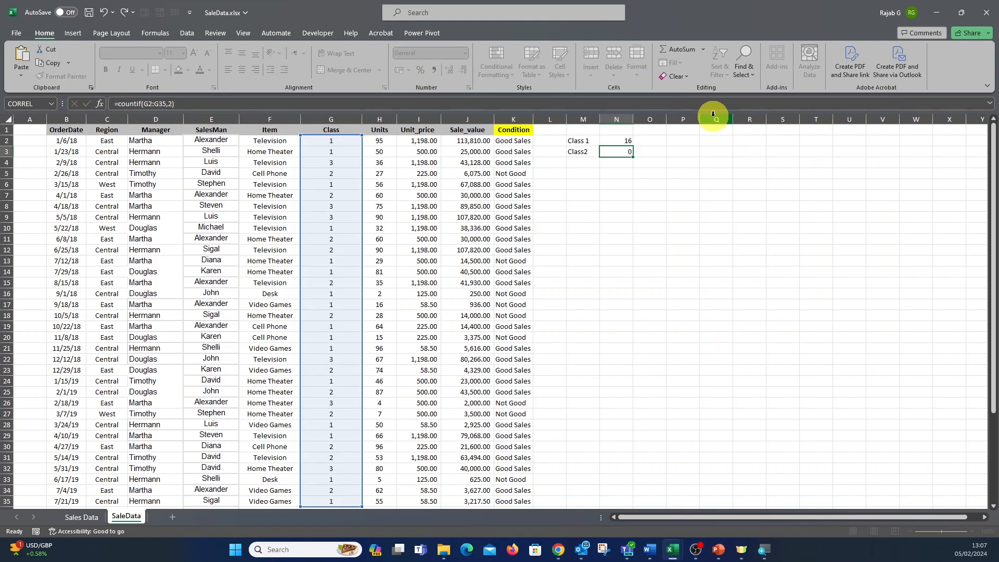
# Step: Enter the label "Class 3" in cell M4 below the Class2 label
pyautogui.click(584, 162)
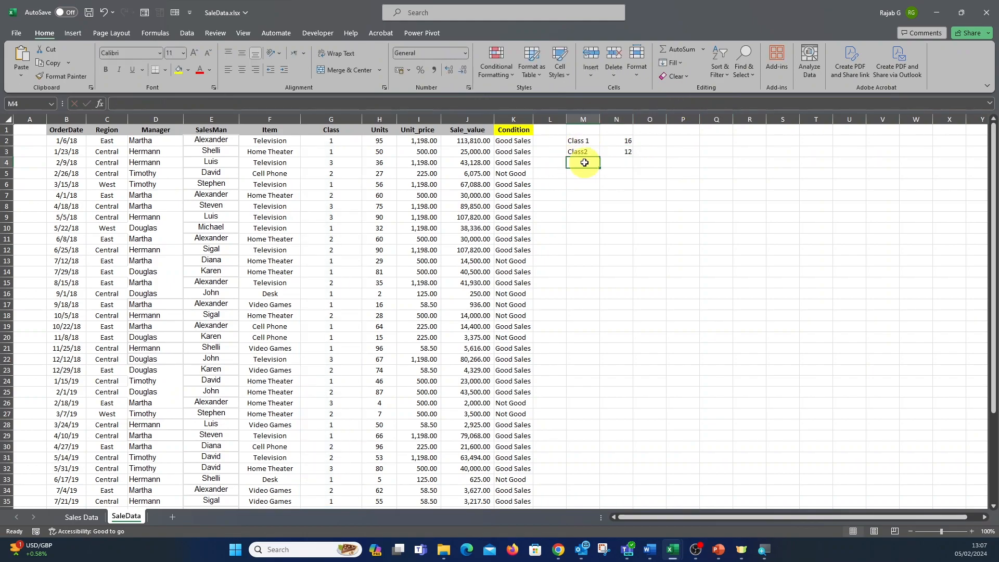
pyautogui.write('Class 1')
pyautogui.press('BackSpace')
pyautogui.write('3')
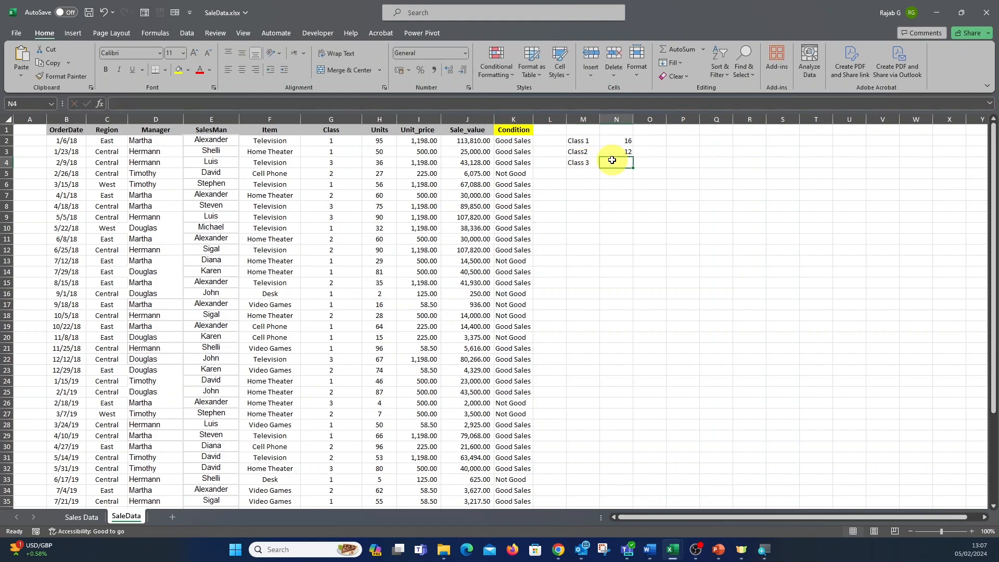
# Step: Count the class 3 rows in cell N4 with the formula =countif(g2:g35,3)
pyautogui.write('=countif(g2')
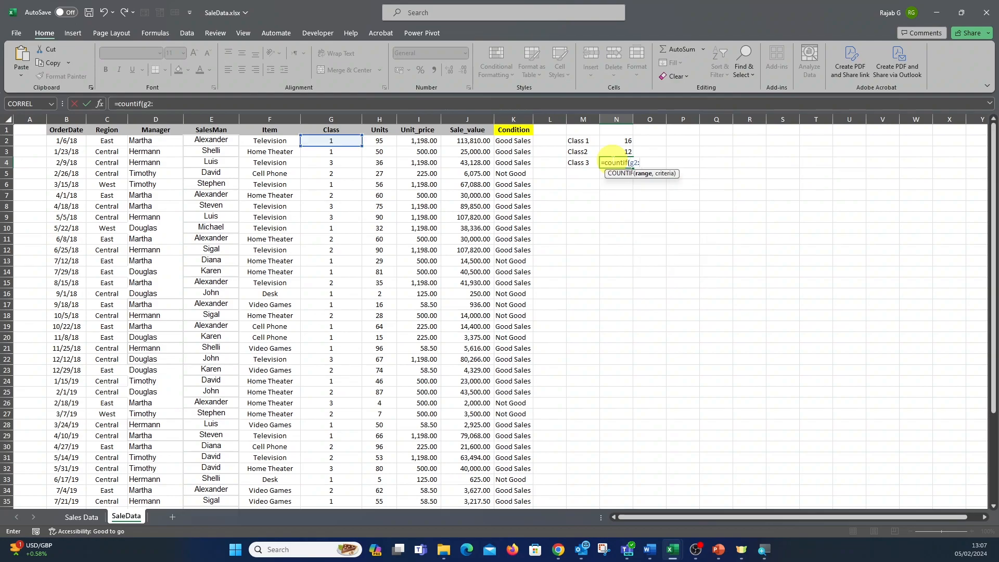
pyautogui.write(':g35')
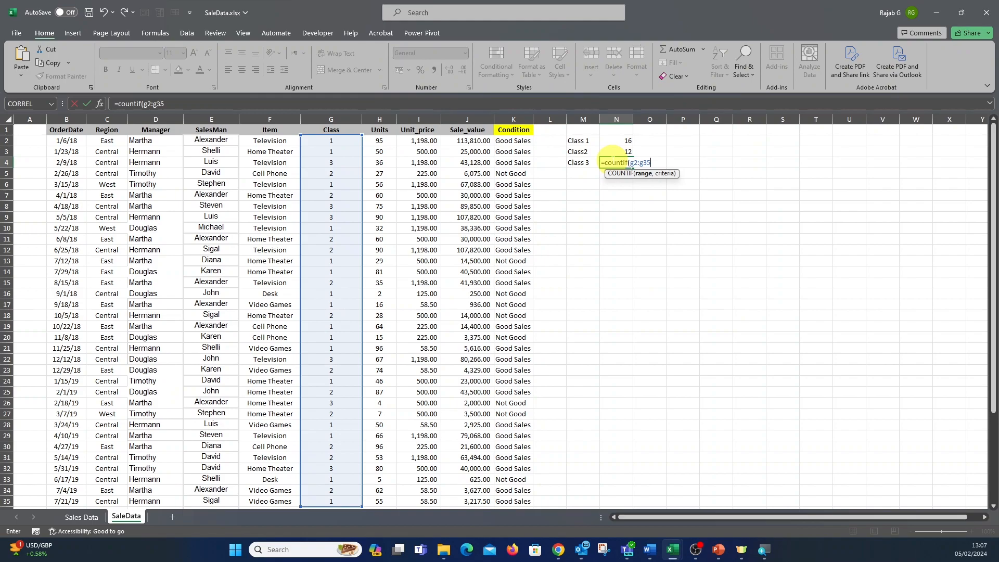
pyautogui.write(',')
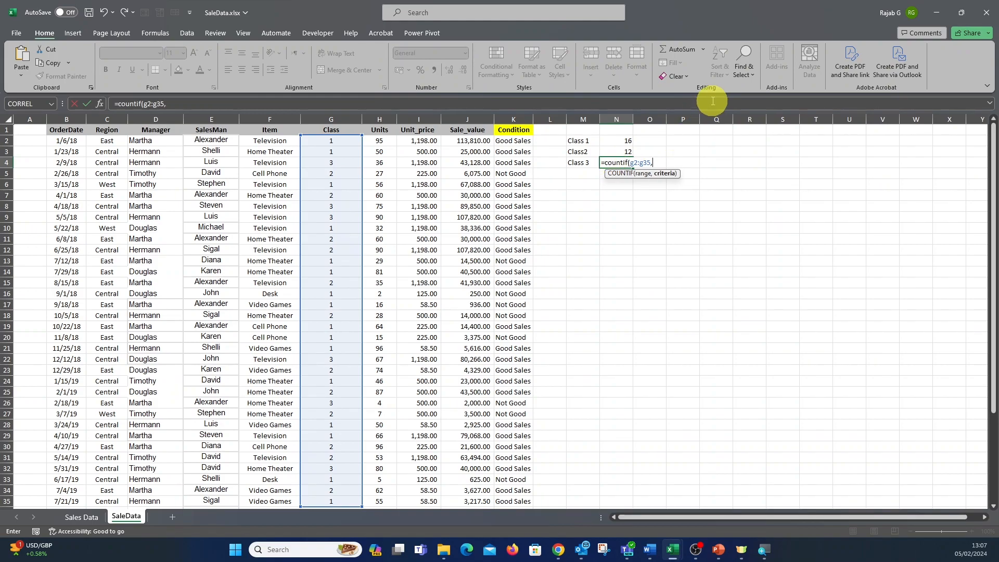
pyautogui.write('3)')
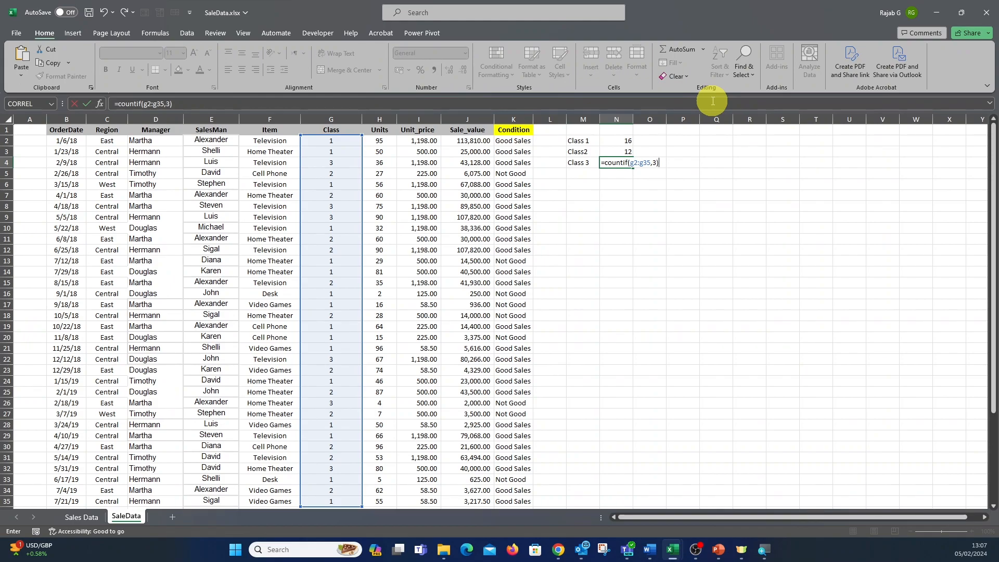
pyautogui.press('Return')
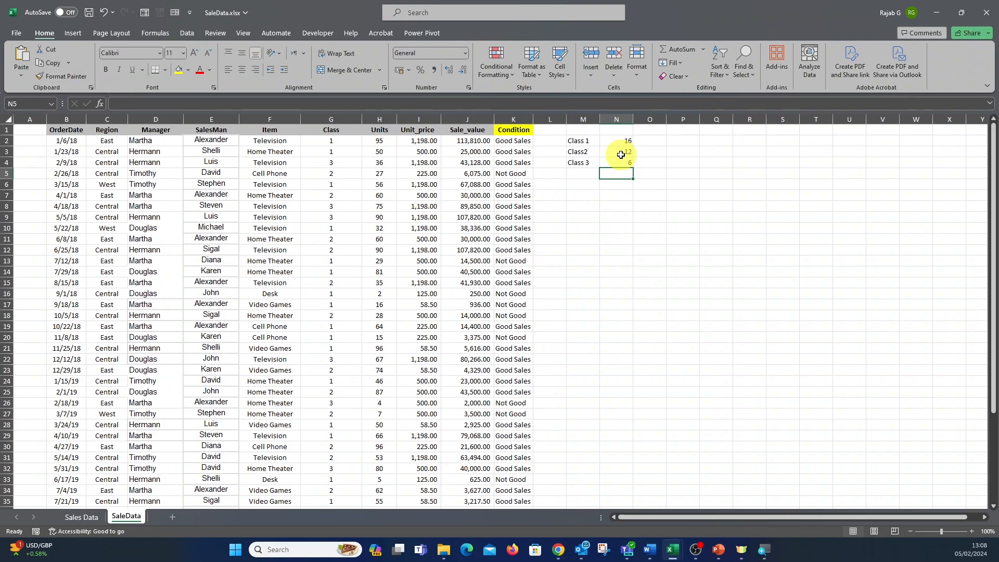
# Step: Enter the label "Not good" in cell M6 for counting the Condition column
pyautogui.click(576, 182)
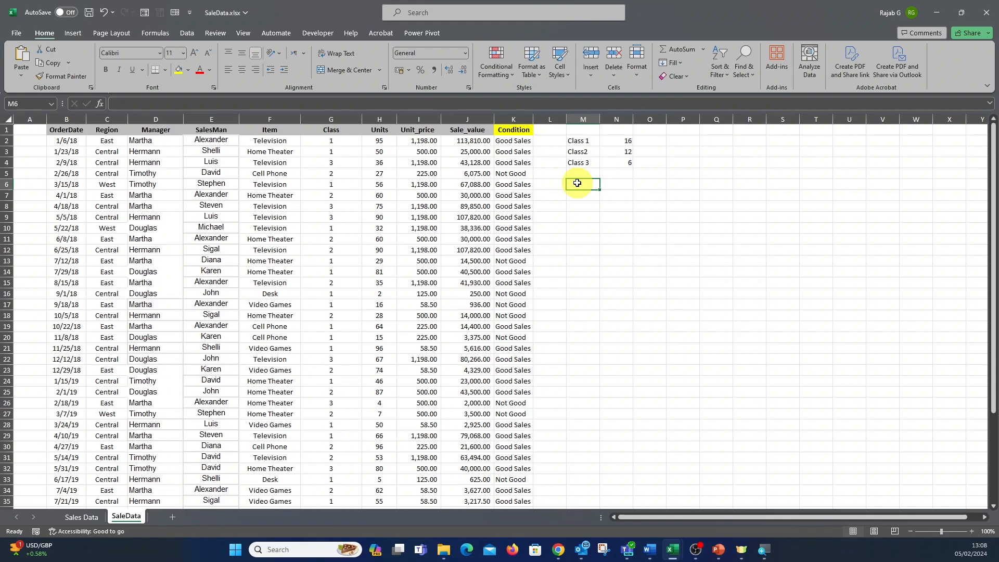
pyautogui.write('Not g')
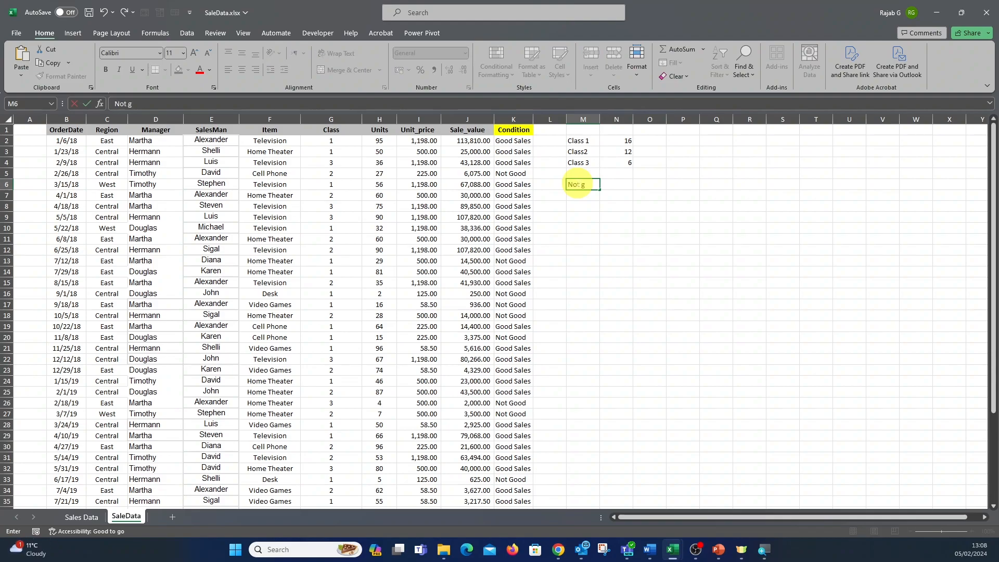
pyautogui.write('ood')
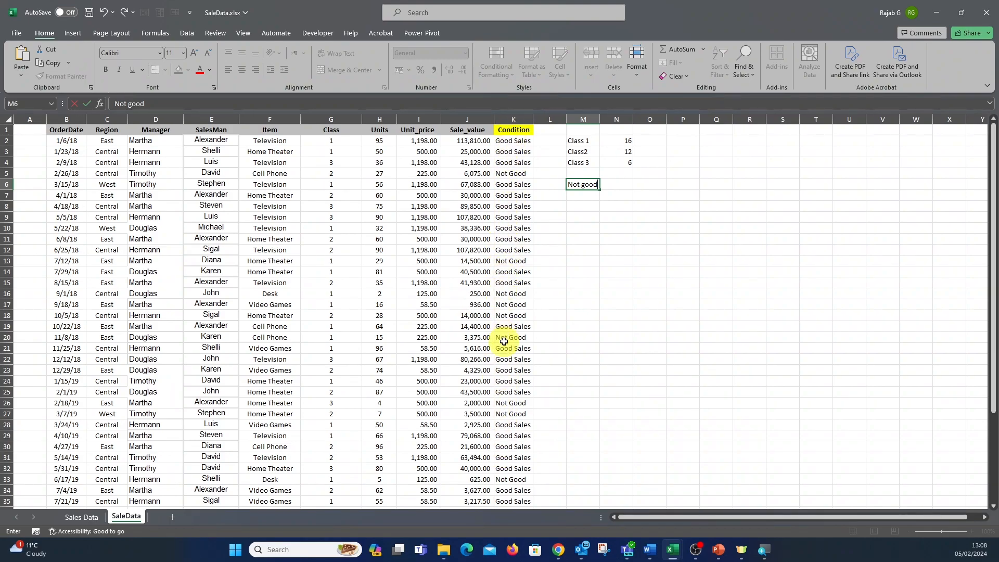
# Step: Count the Not Good rows of the Condition column in cell N6 with the formula =countif(K2:K35,"not good")
pyautogui.click(620, 183)
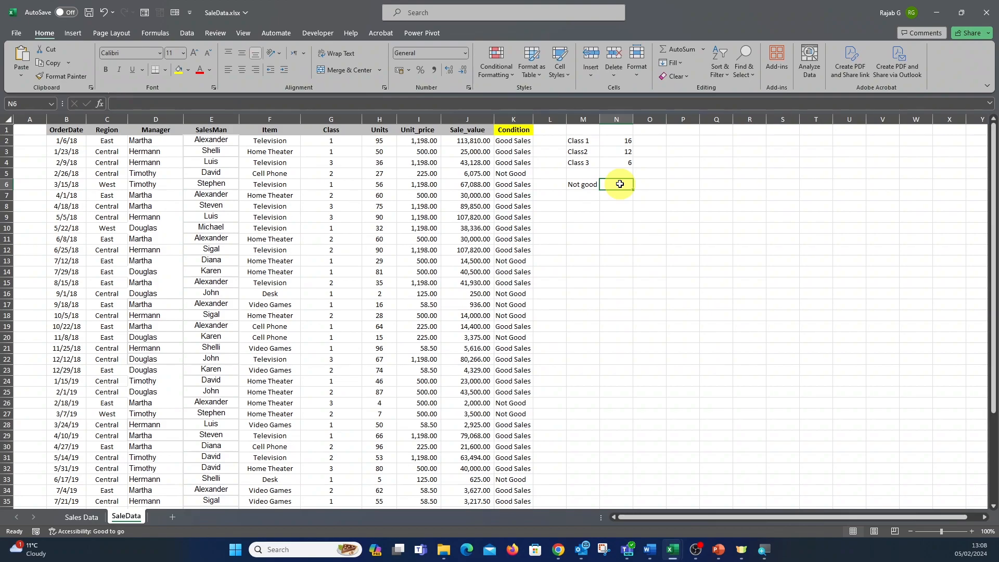
pyautogui.write('=count')
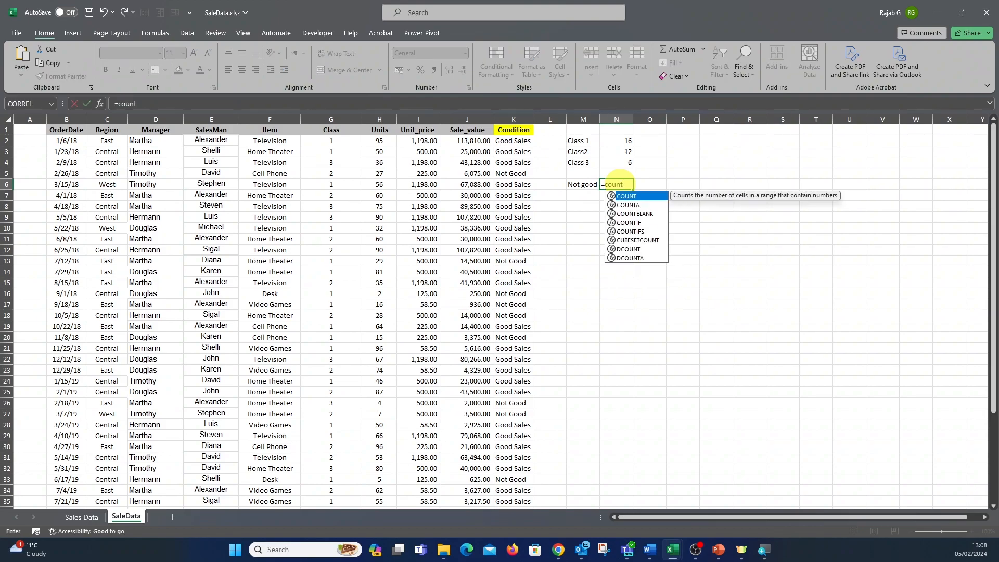
pyautogui.write('if(')
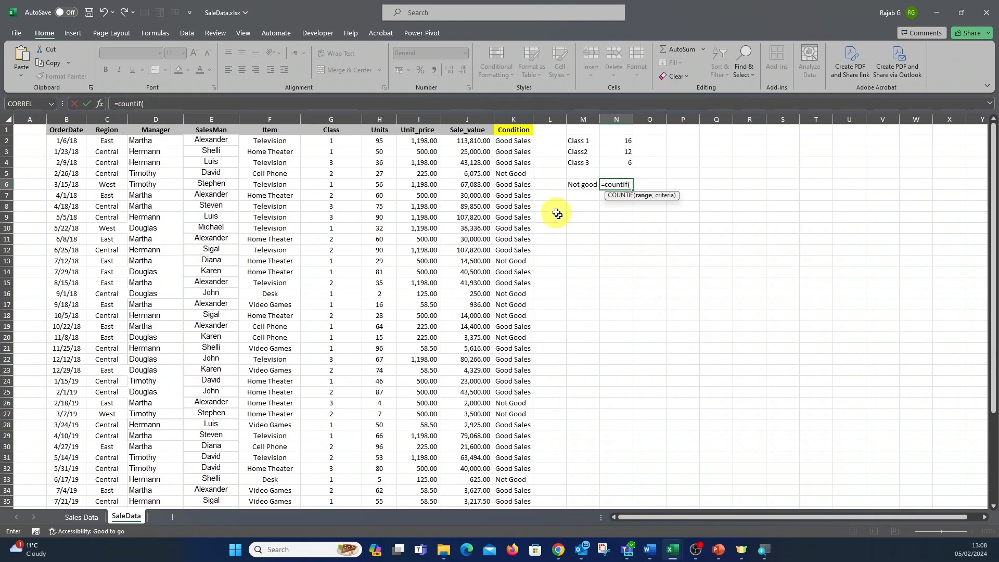
pyautogui.click(506, 142)
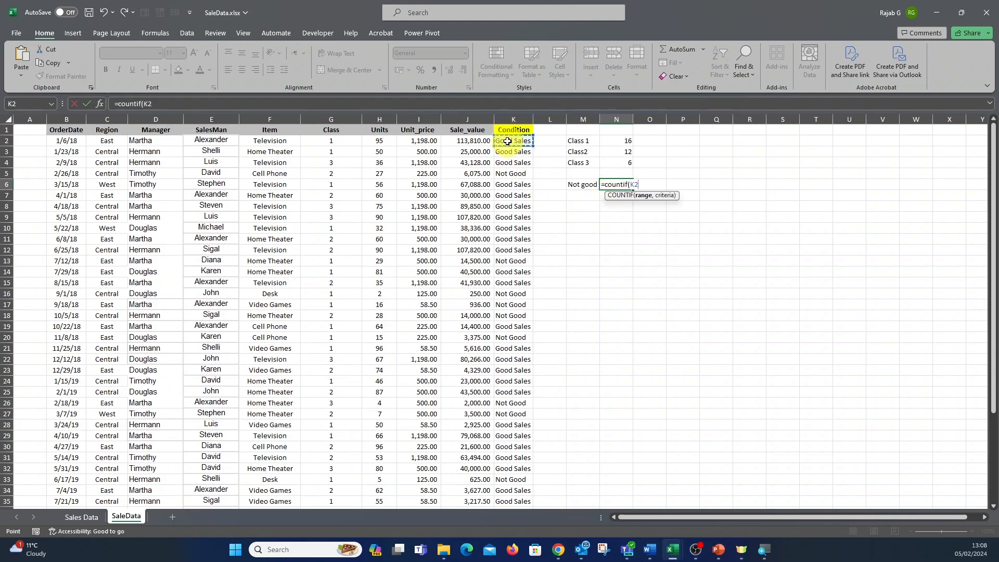
pyautogui.moveTo(531, 147); pyautogui.dragTo(531, 502)
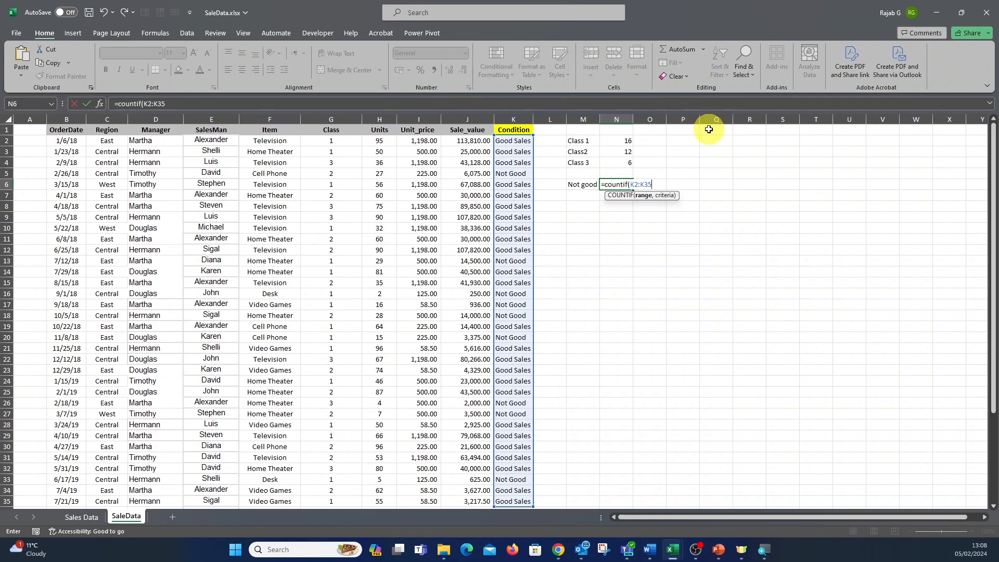
pyautogui.write(',')
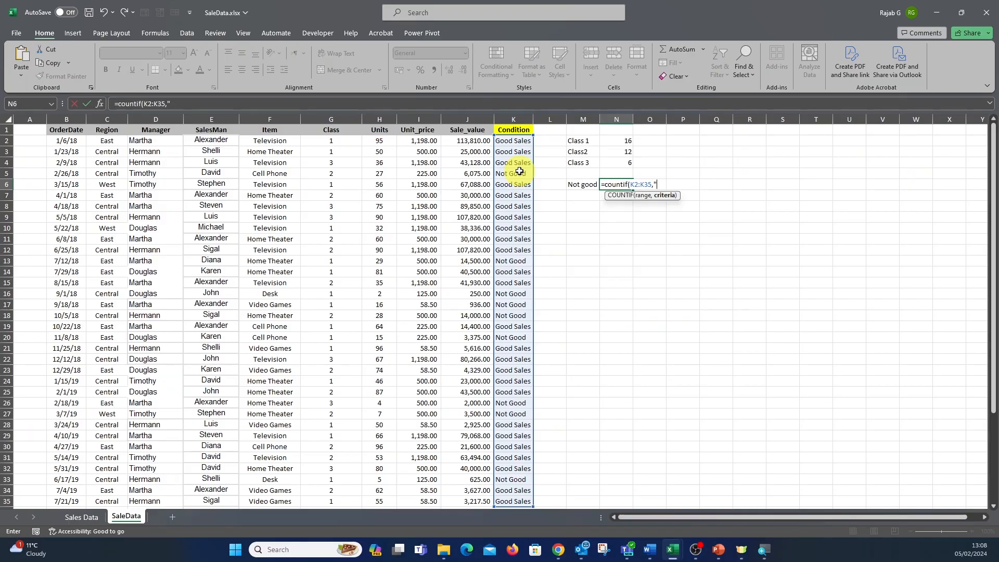
pyautogui.write('ood")')
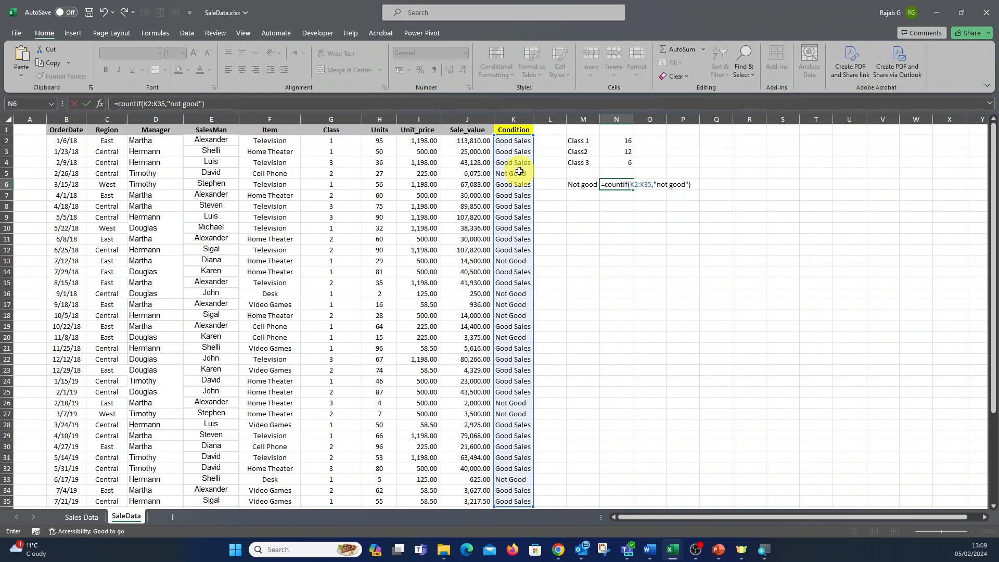
pyautogui.press('Return')
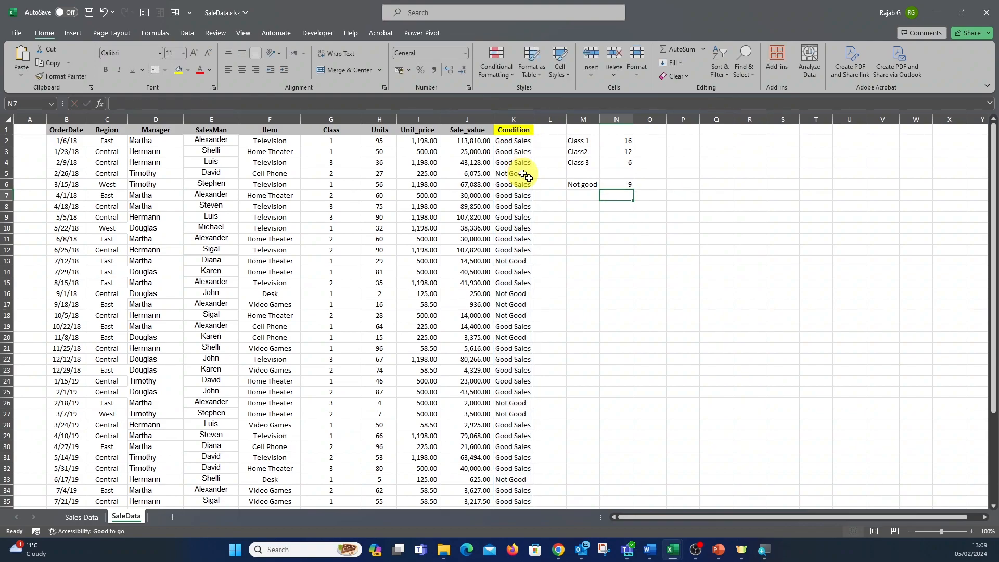
pyautogui.click(628, 183)
pyautogui.doubleClick(628, 184)
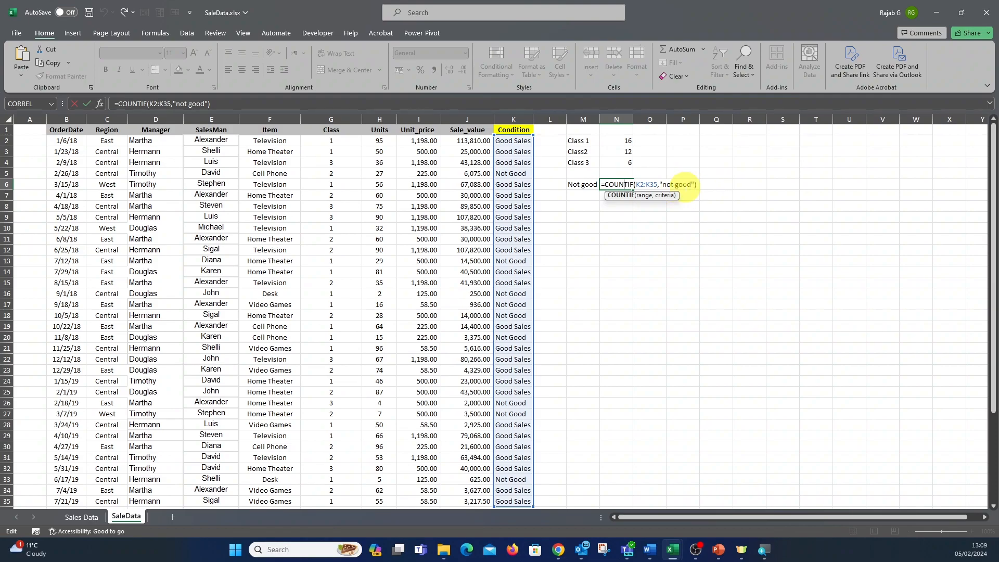
pyautogui.press('Return')
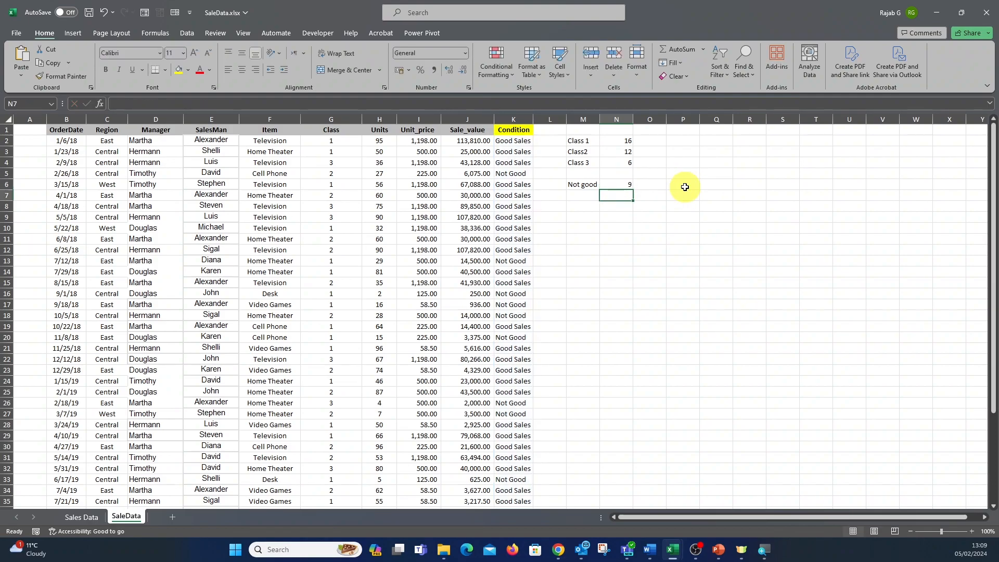
# Step: Enter the label "Count more than 50 units" in cell M9
pyautogui.click(580, 217)
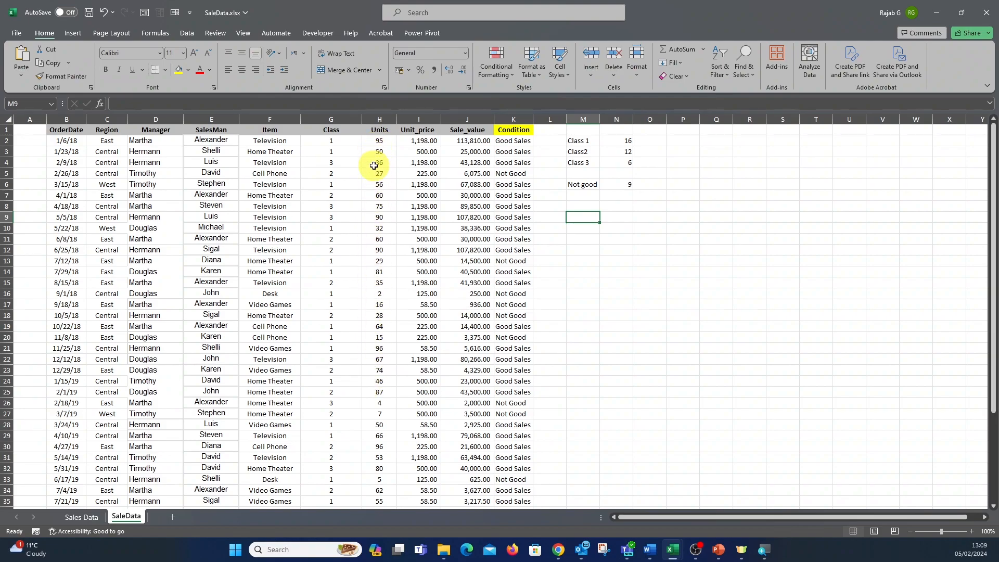
pyautogui.write('cOUN')
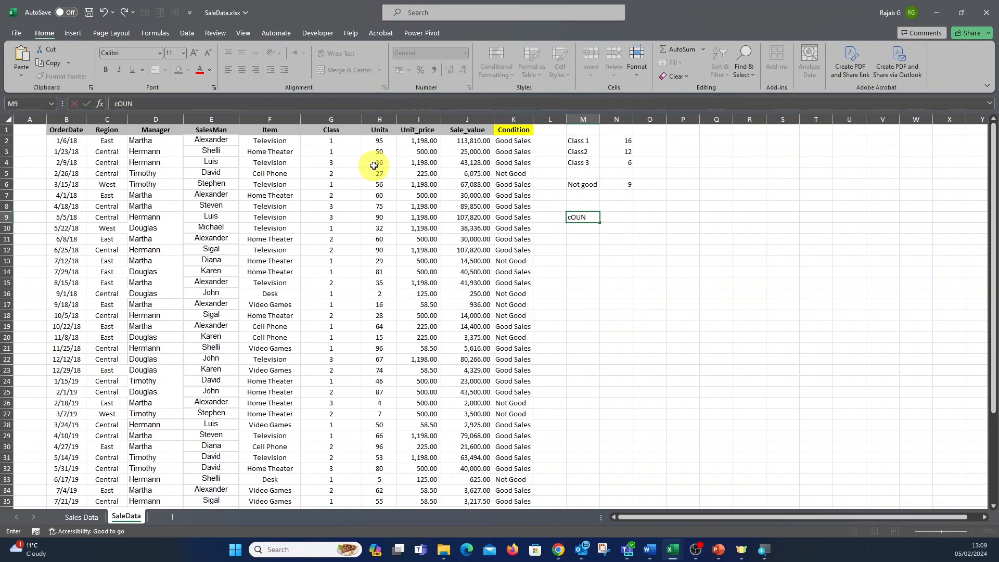
pyautogui.write('t more than 50 un')
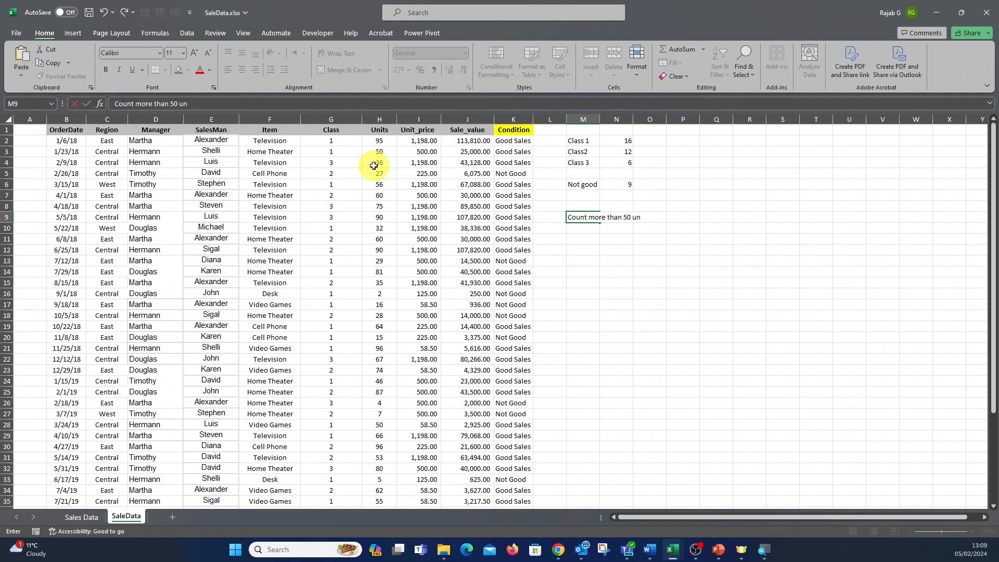
pyautogui.click(602, 271)
# Step: Wrap the text of the label in cell M9 and widen column M slightly
pyautogui.click(586, 219)
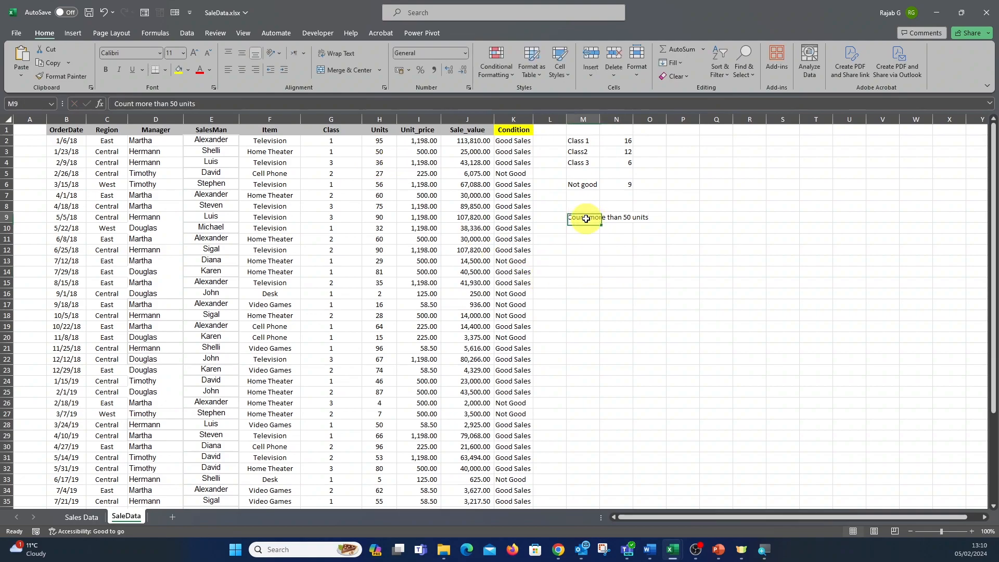
pyautogui.click(339, 54)
pyautogui.moveTo(598, 117); pyautogui.dragTo(608, 120)
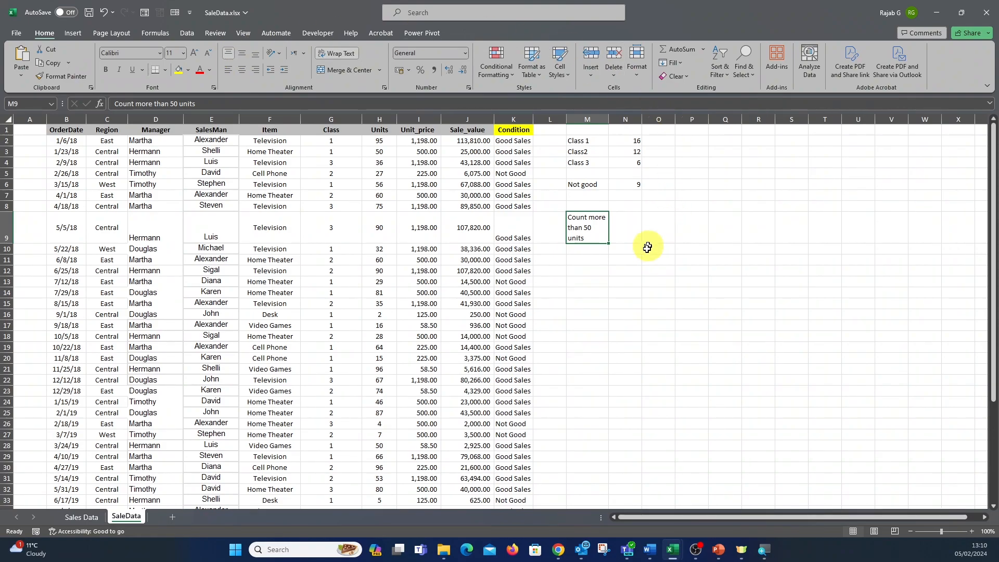
# Step: Count the rows with more than 50 units in cell N9 with the formula =countif(H2:H35,">50")
pyautogui.click(627, 229)
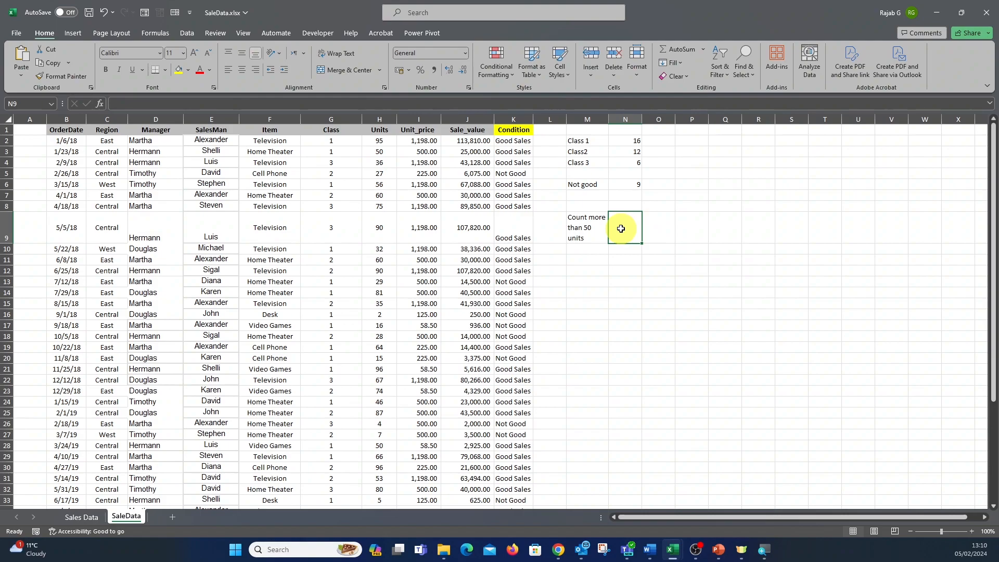
pyautogui.write('=count')
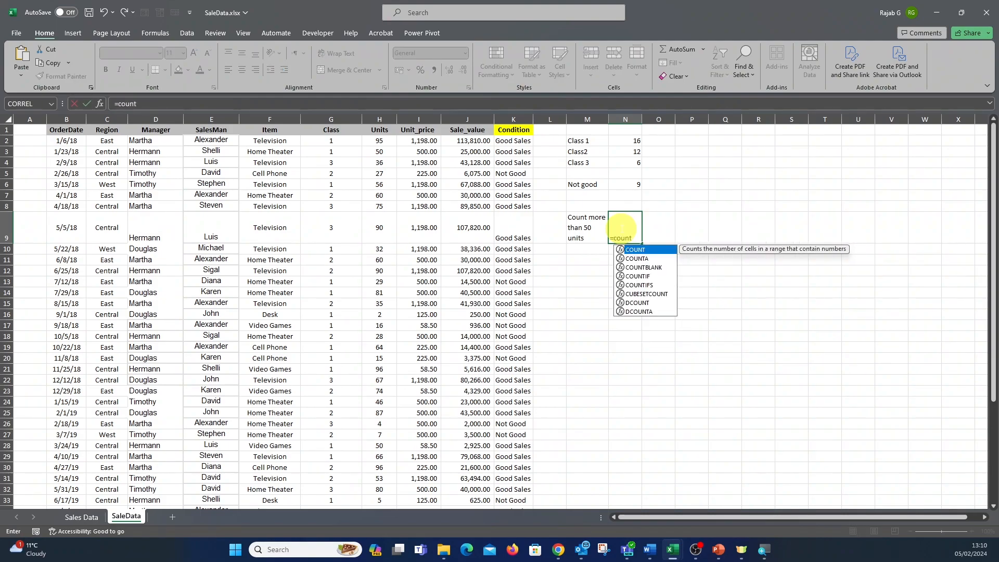
pyautogui.write('if(h')
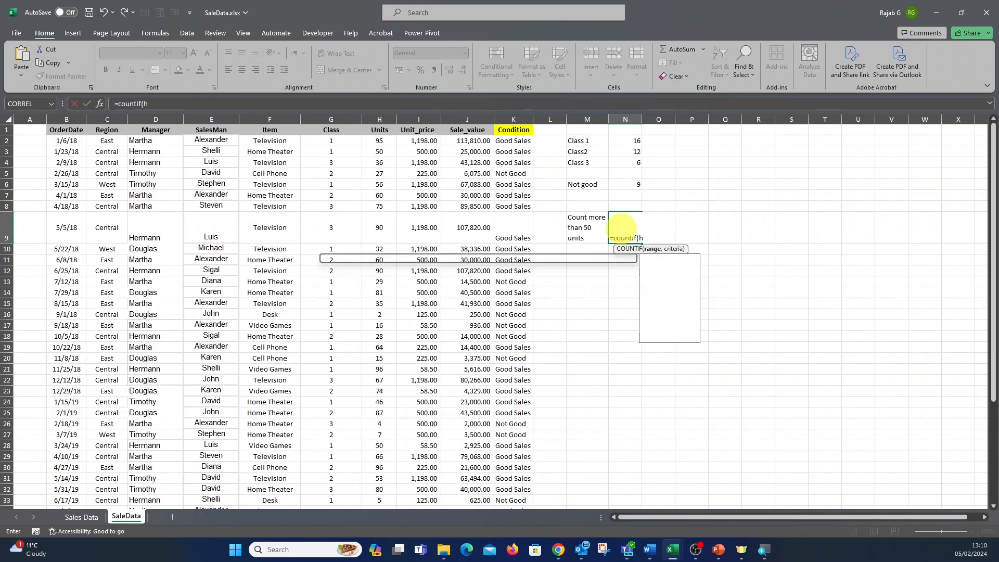
pyautogui.click(379, 140)
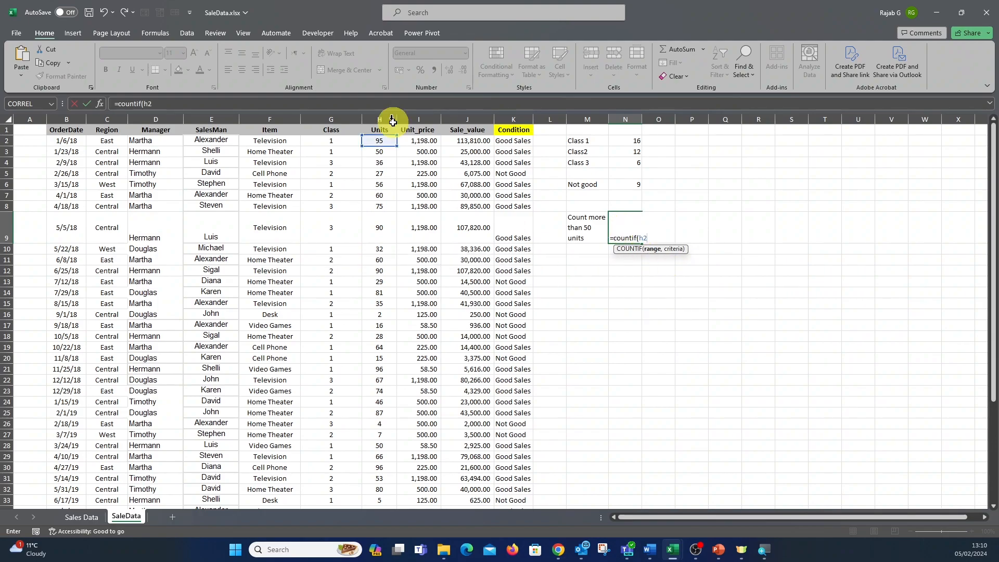
pyautogui.moveTo(392, 140); pyautogui.dragTo(396, 502)
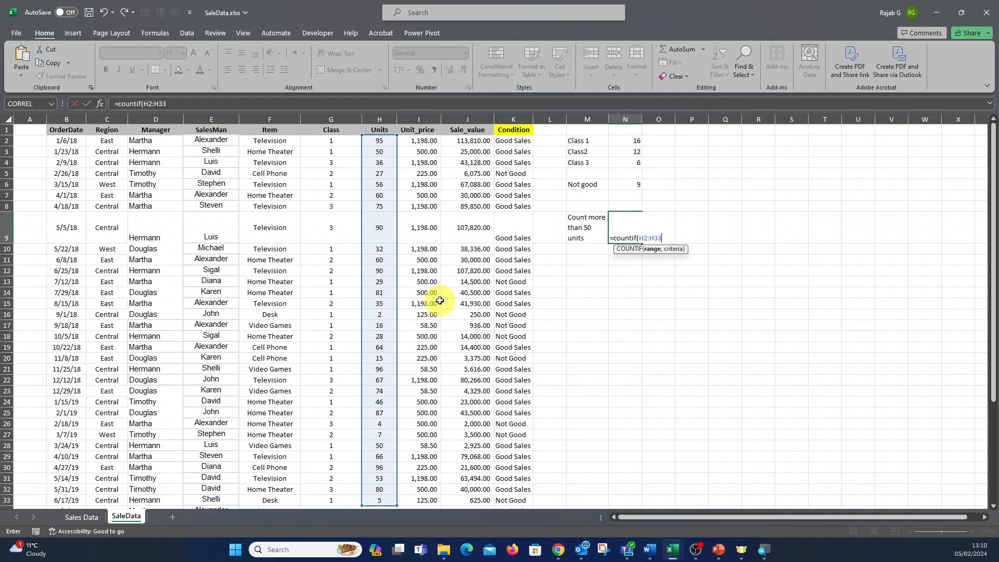
pyautogui.press('BackSpace')
pyautogui.write('5')
pyautogui.scroll(-2, 417, 310)
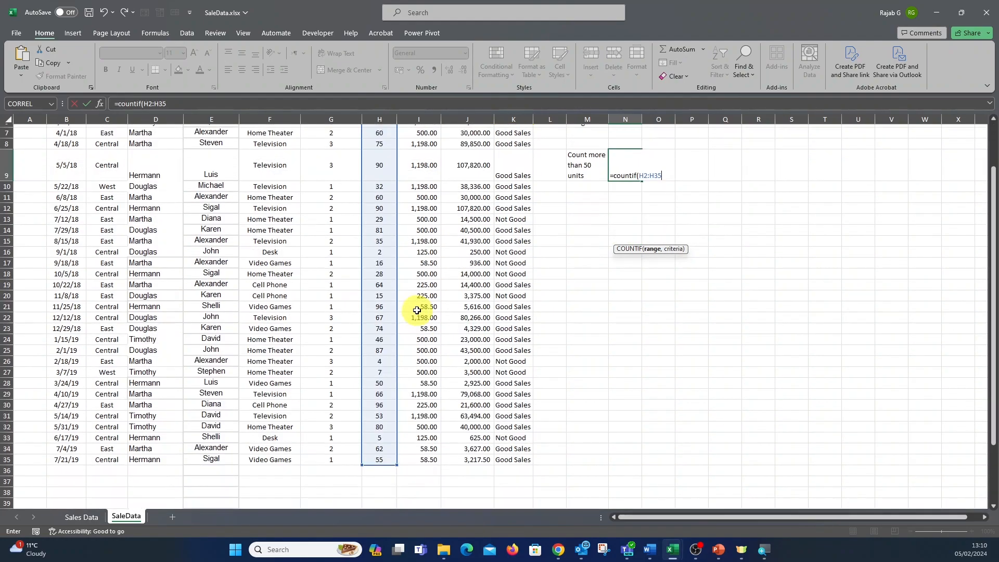
pyautogui.scroll(2, 417, 311)
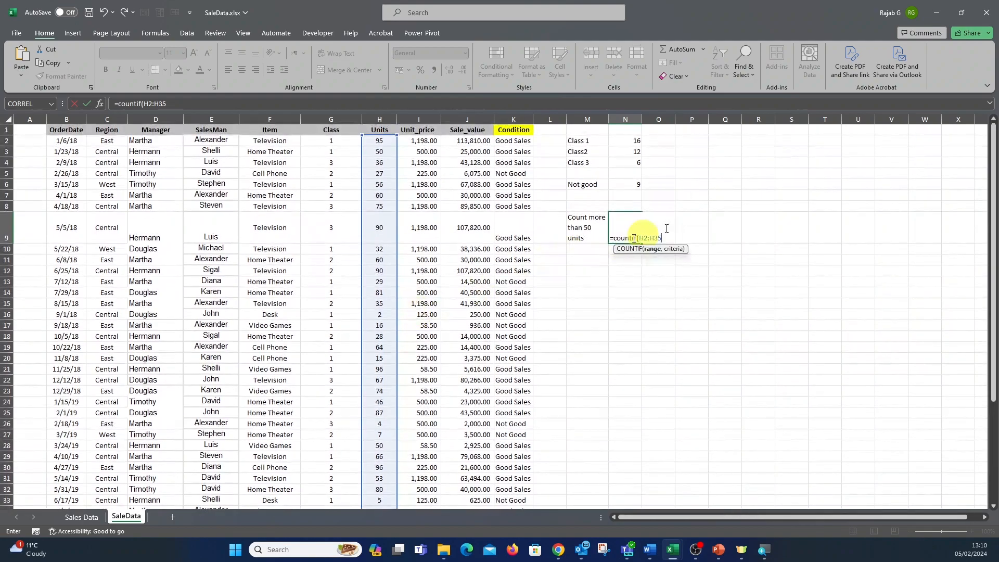
pyautogui.write(',">')
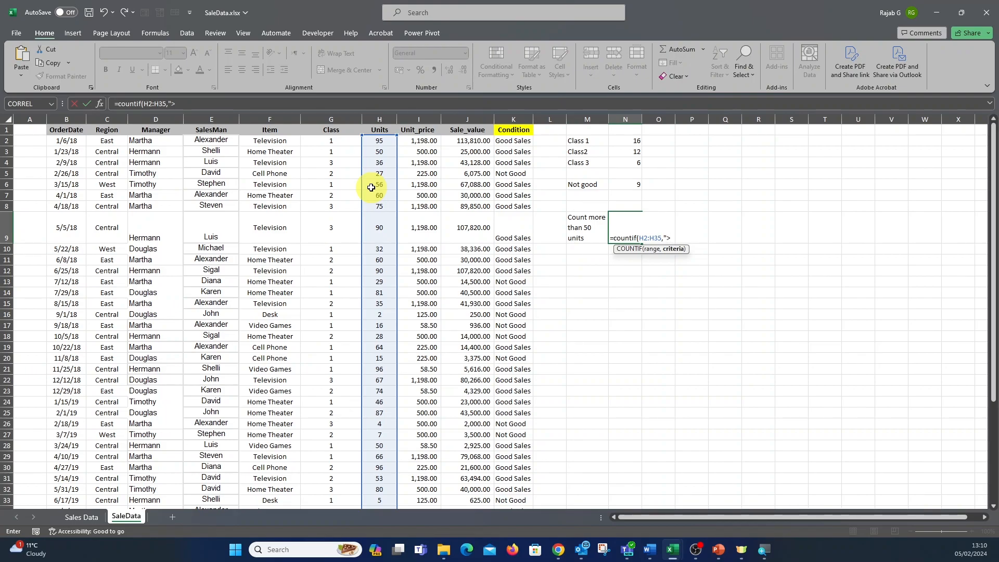
pyautogui.write('50")')
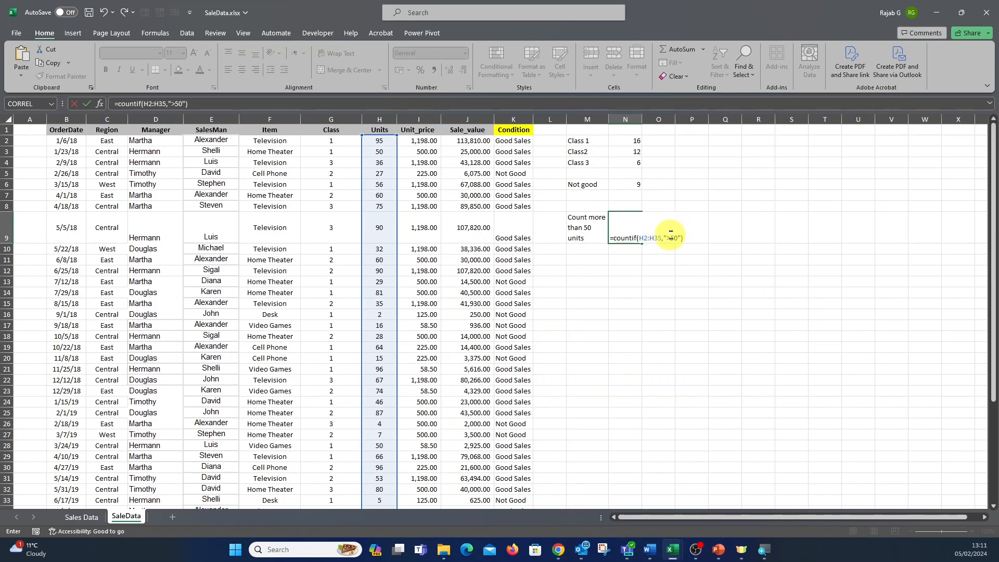
pyautogui.press('Return')
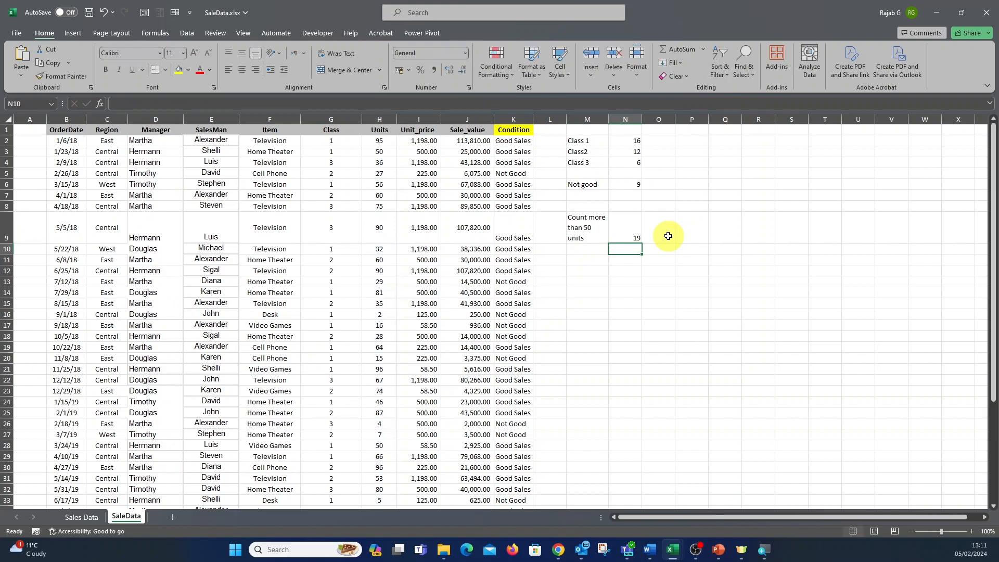
pyautogui.click(630, 226)
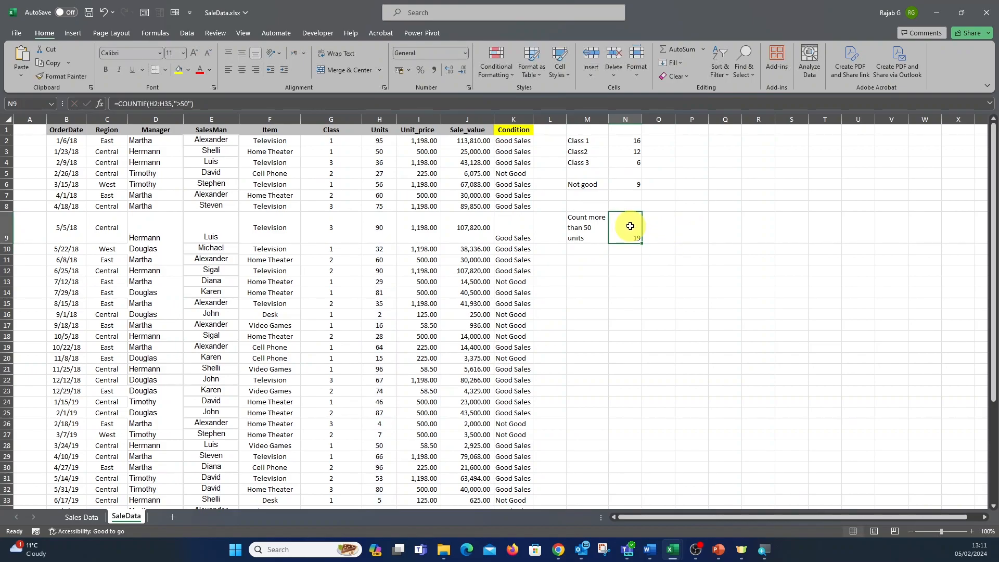